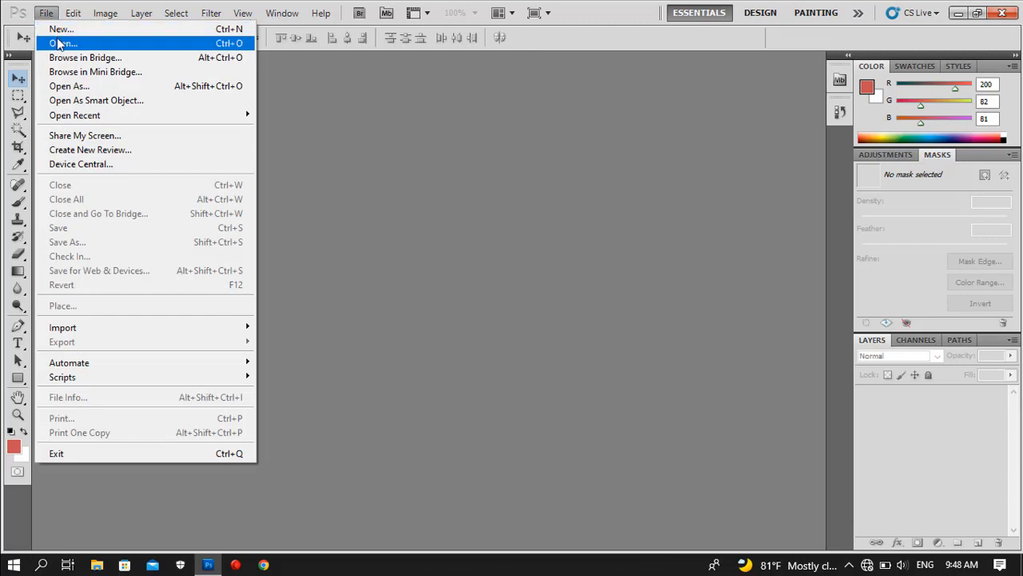
left_click(60, 43)
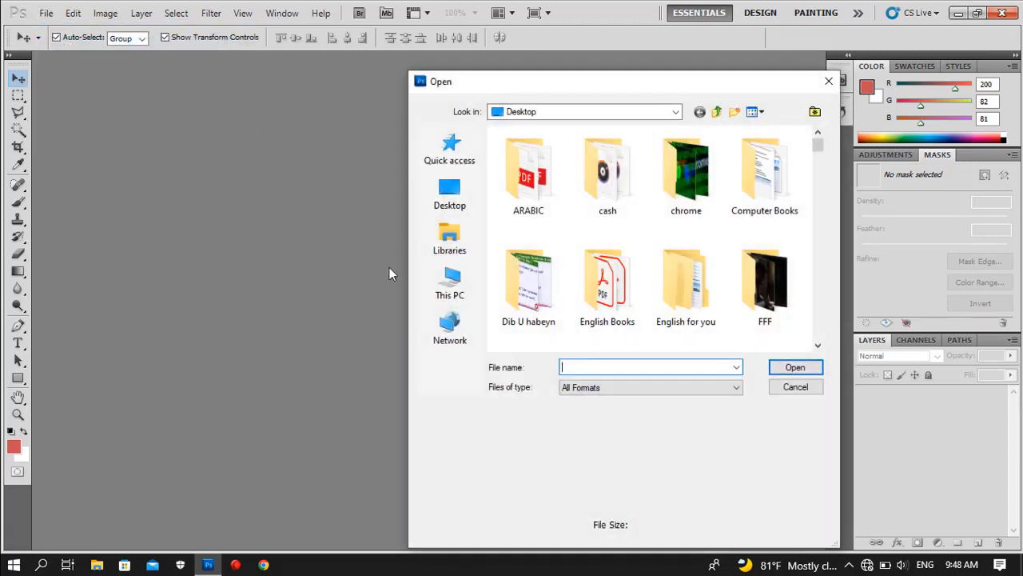
left_click(595, 275)
key("p")
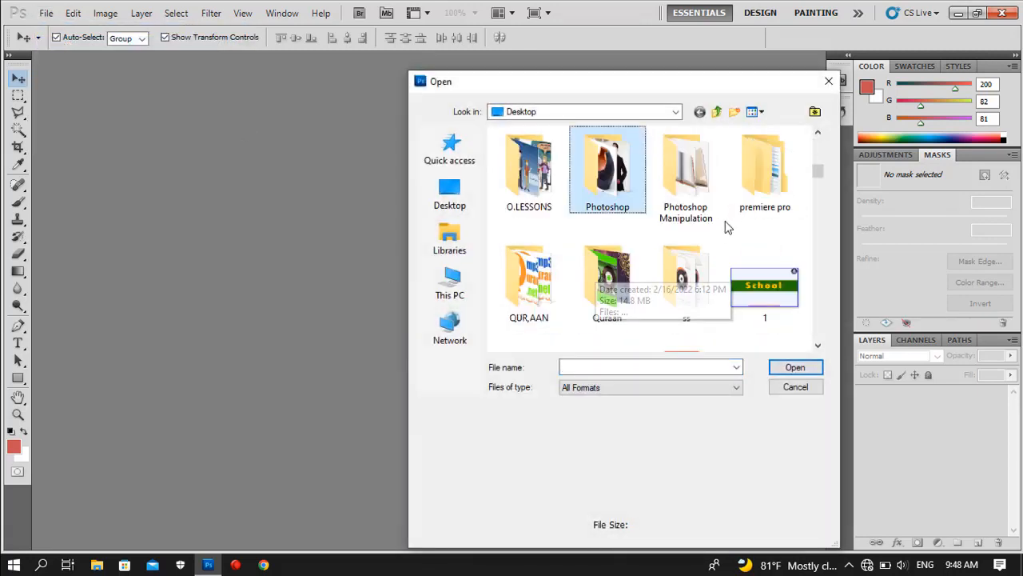
double_click(691, 198)
double_click(626, 191)
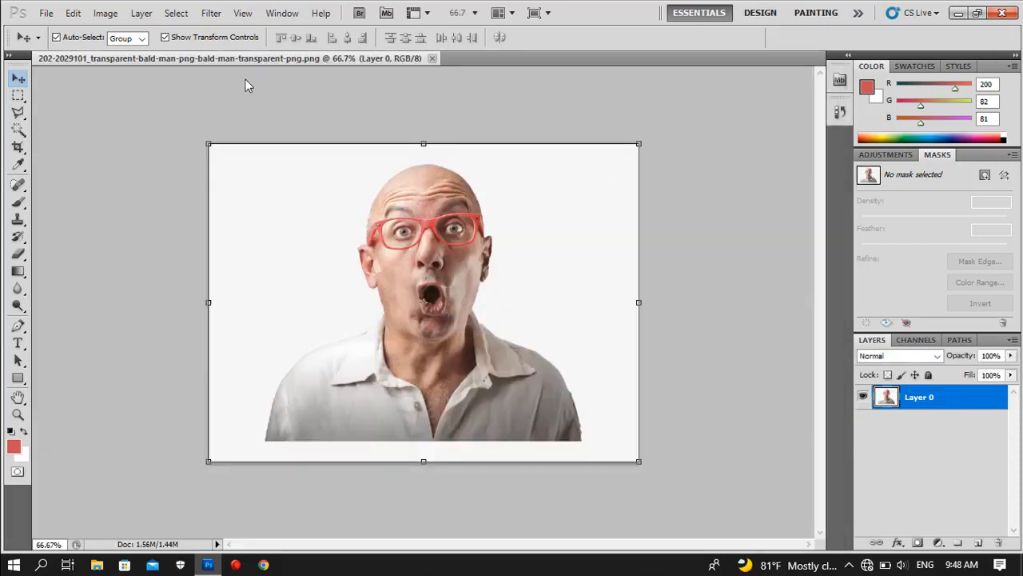
- Open Broken-Pot-1j3m61g.jpg as a second document, and return to the bald man image
left_click(46, 13)
left_click(59, 45)
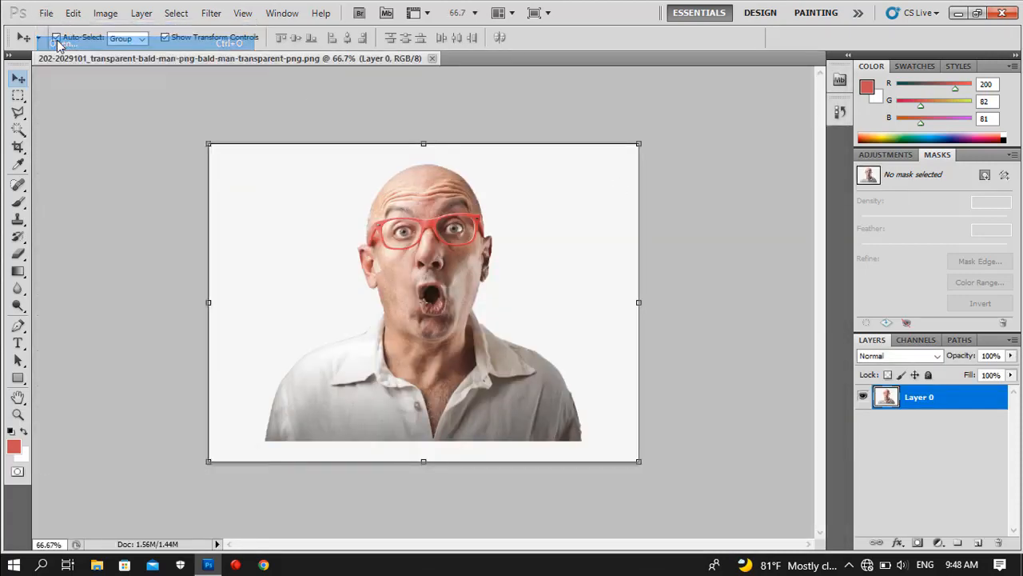
double_click(518, 266)
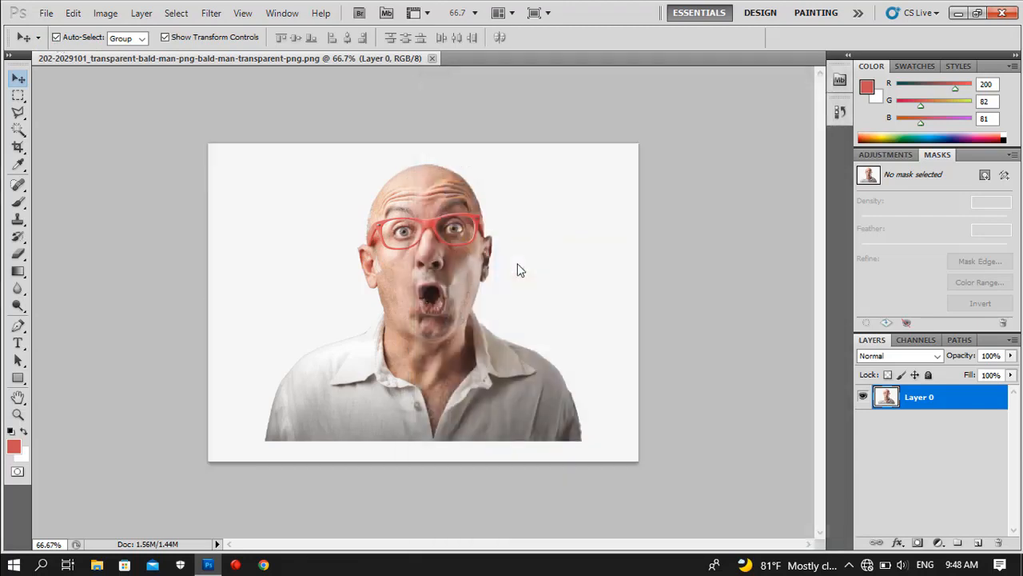
left_click(228, 59)
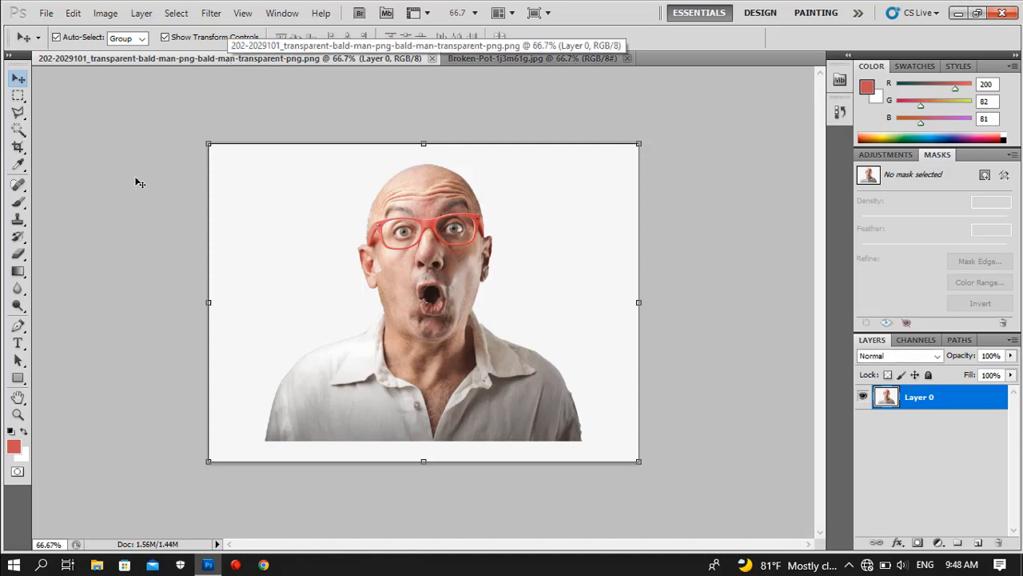
- Start a Polygonal Lasso outline at the shirt's lower-left corner and trace the left shoulder up to the neck
left_click(20, 114)
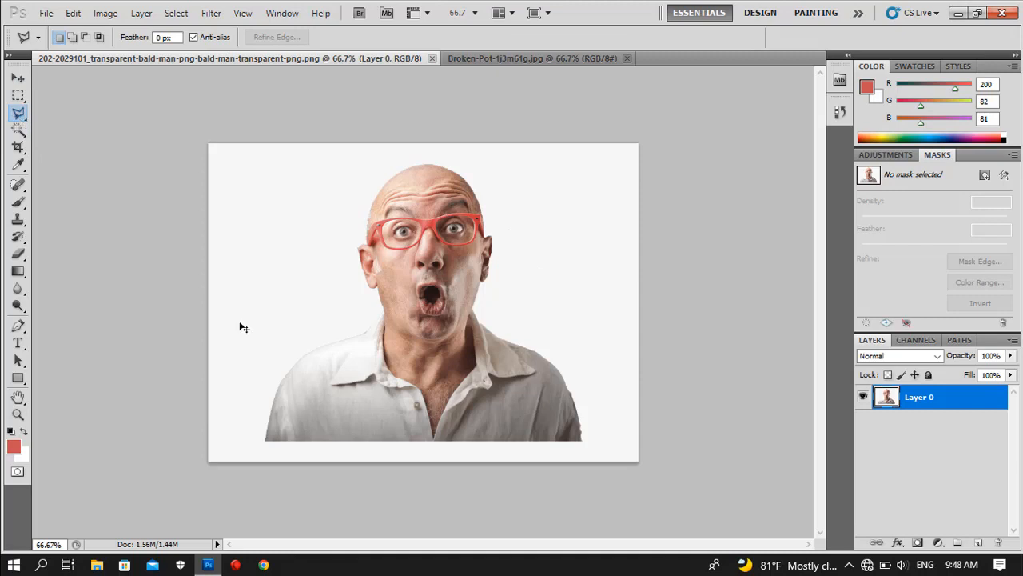
key("ctrl+plus")
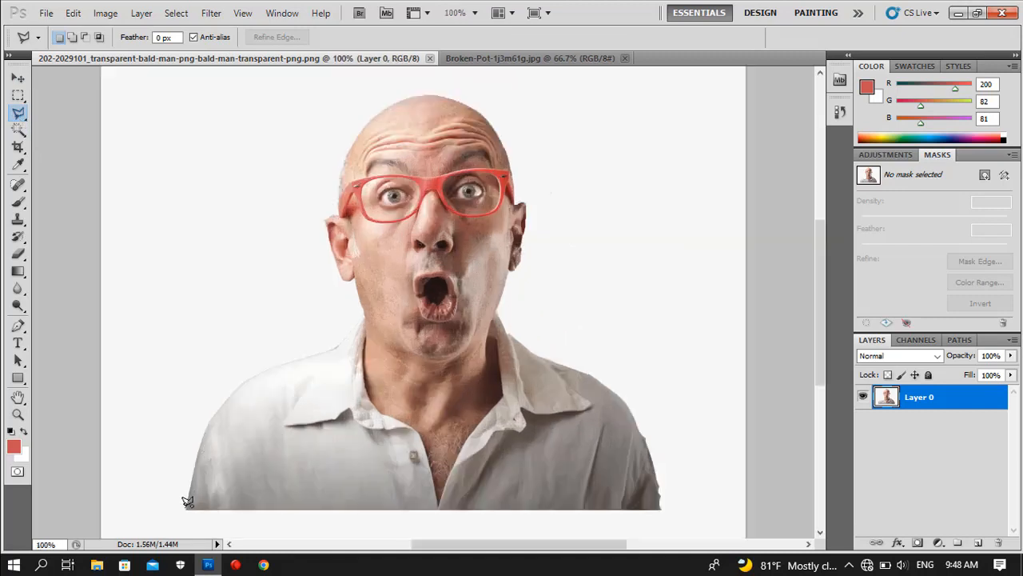
left_click(185, 507)
left_click(199, 440)
left_click(222, 400)
left_click(240, 381)
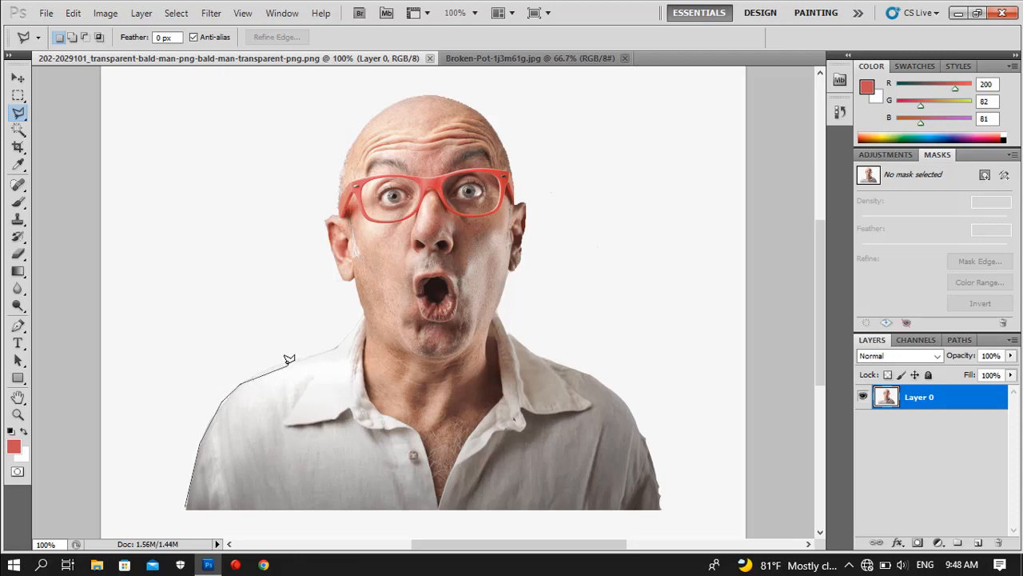
left_click(285, 357)
left_click(328, 349)
left_click(362, 317)
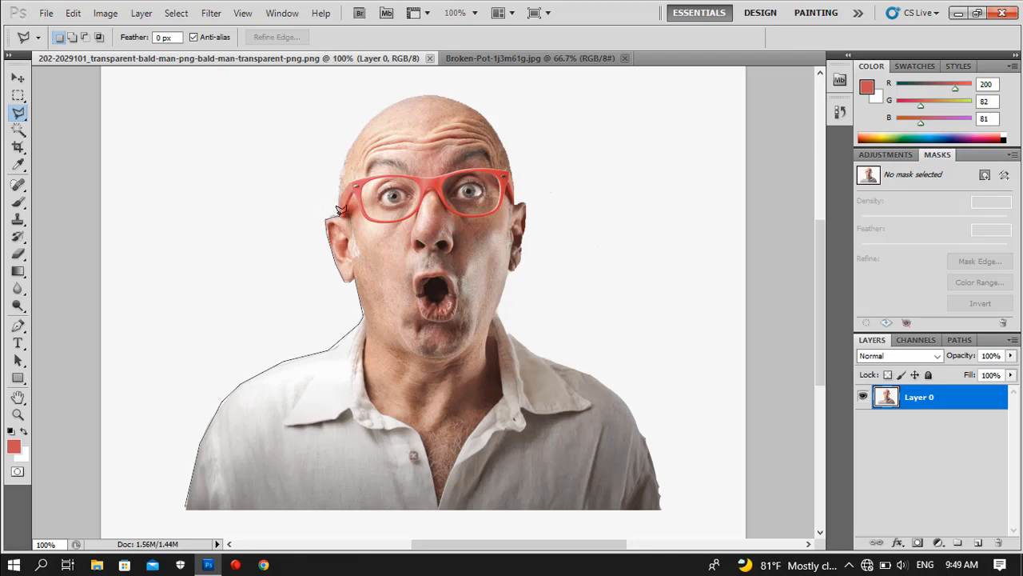
- Continue the lasso outline from the left ear over the bald head to the bottom of the right ear
left_click(339, 209)
left_click(342, 167)
left_click(362, 126)
left_click(389, 102)
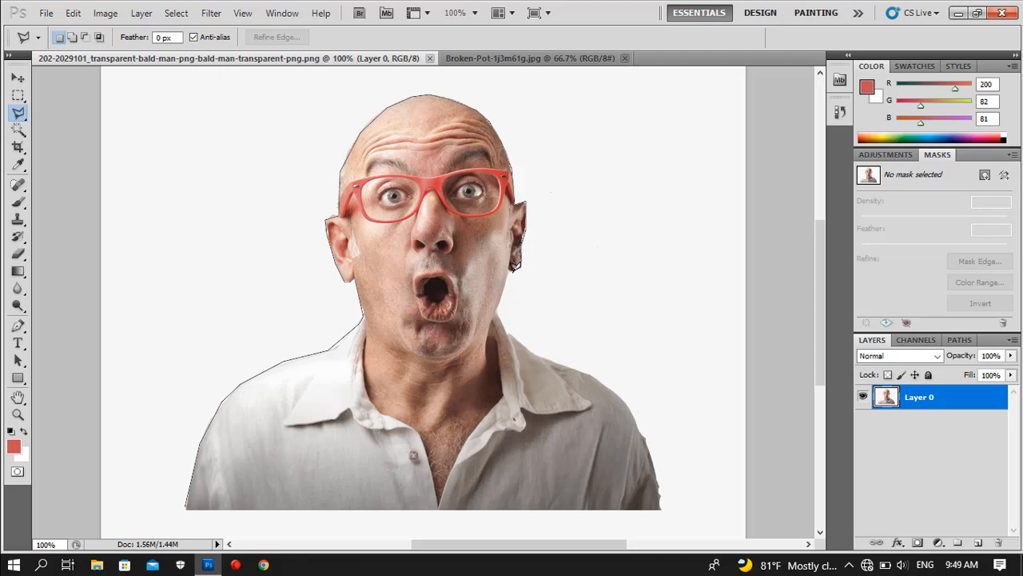
left_click(509, 270)
- Continue the outline down the right shoulder, loop it around the surrounding background, and close it at the starting corner of the shirt
left_click(779, 516)
left_click(641, 108)
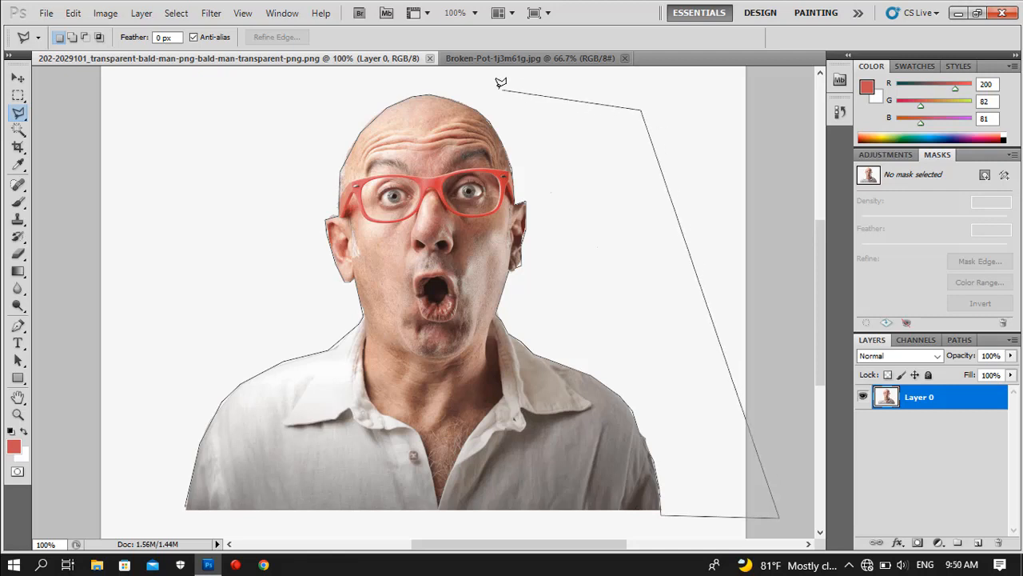
left_click(361, 77)
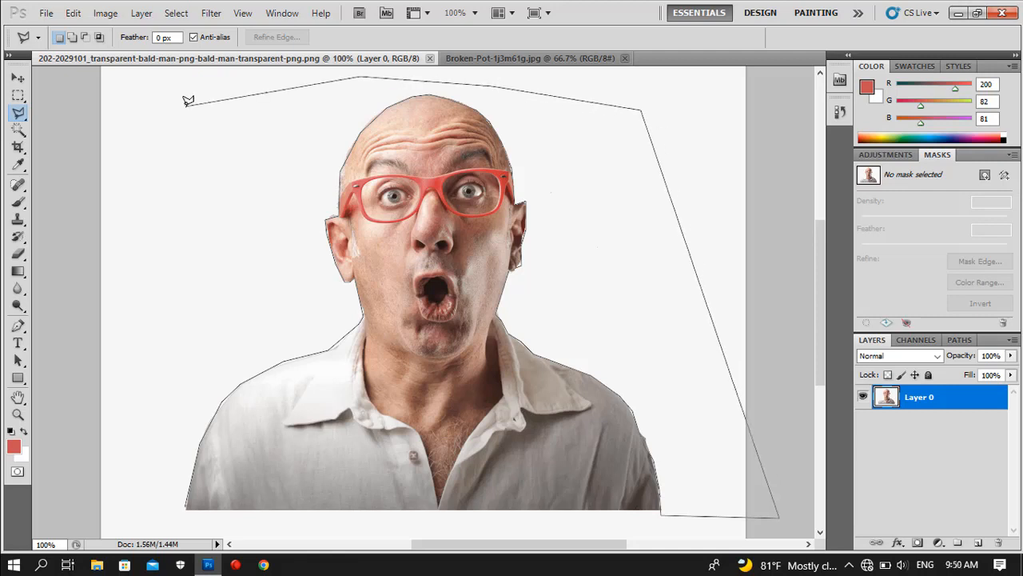
left_click(186, 106)
left_click(146, 334)
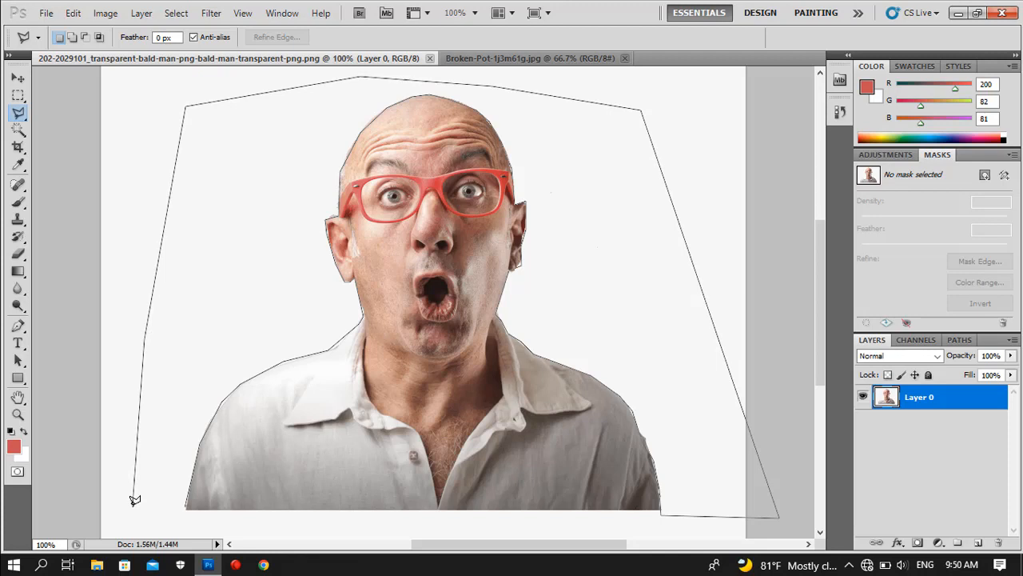
left_click(133, 498)
left_click(173, 524)
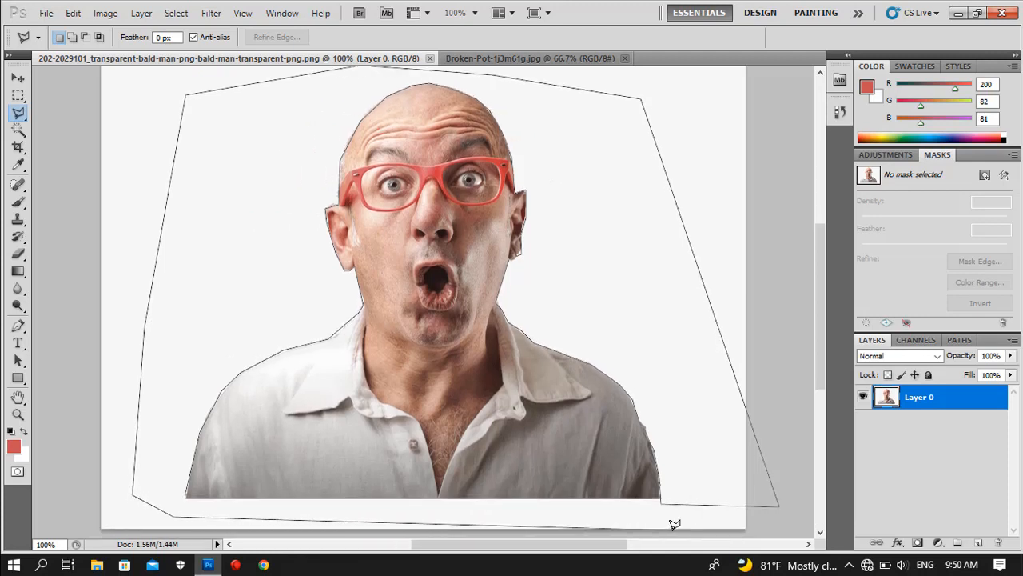
left_click(672, 527)
left_click(660, 501)
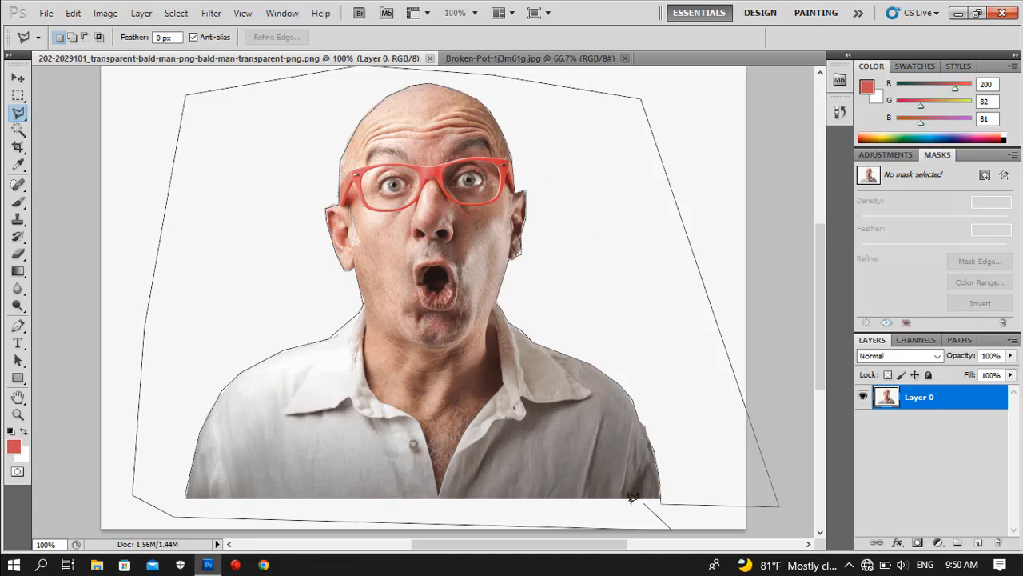
left_click(188, 491)
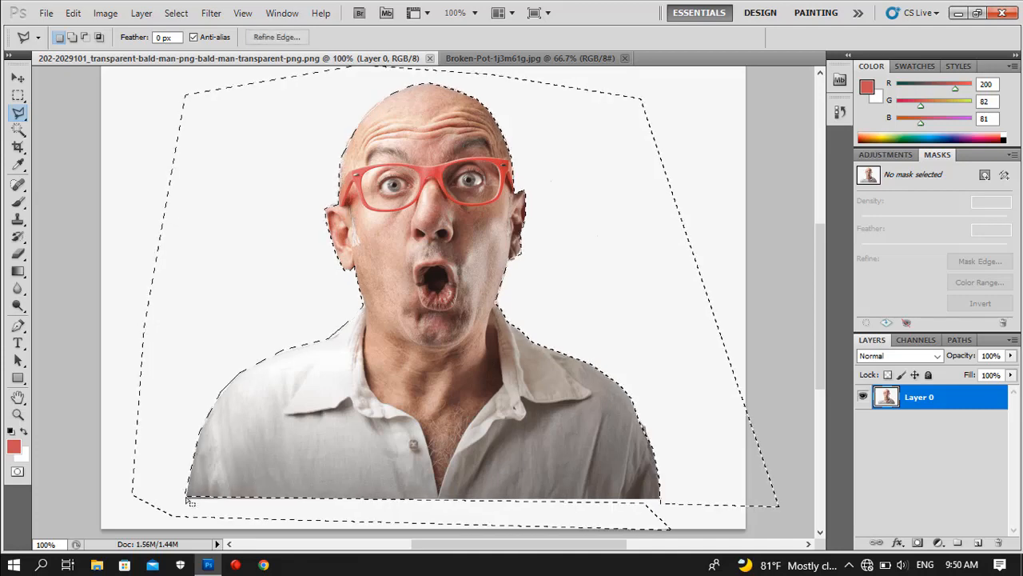
- Delete the selected background around the man and clear the selection
key("Delete")
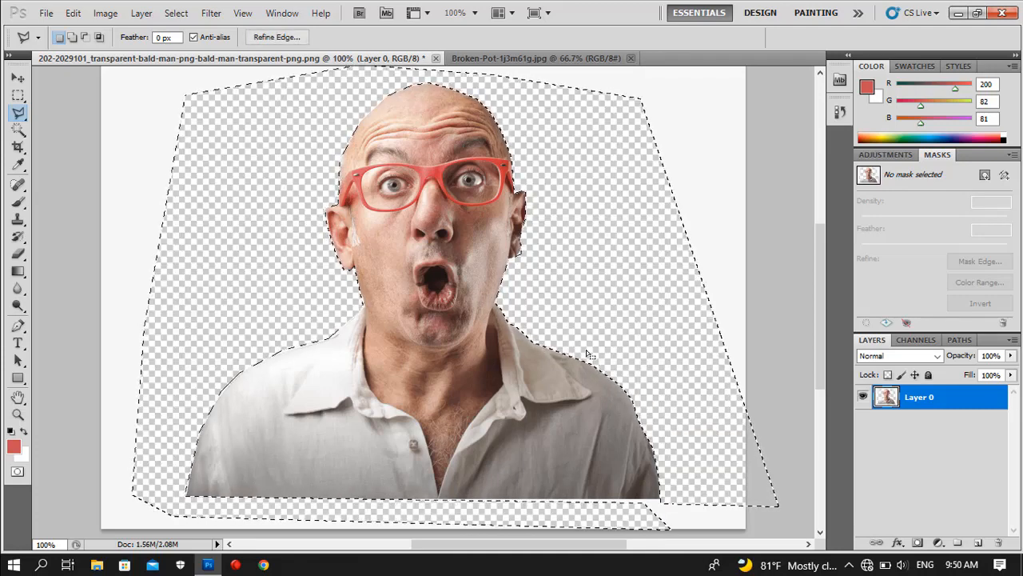
key("ctrl+d")
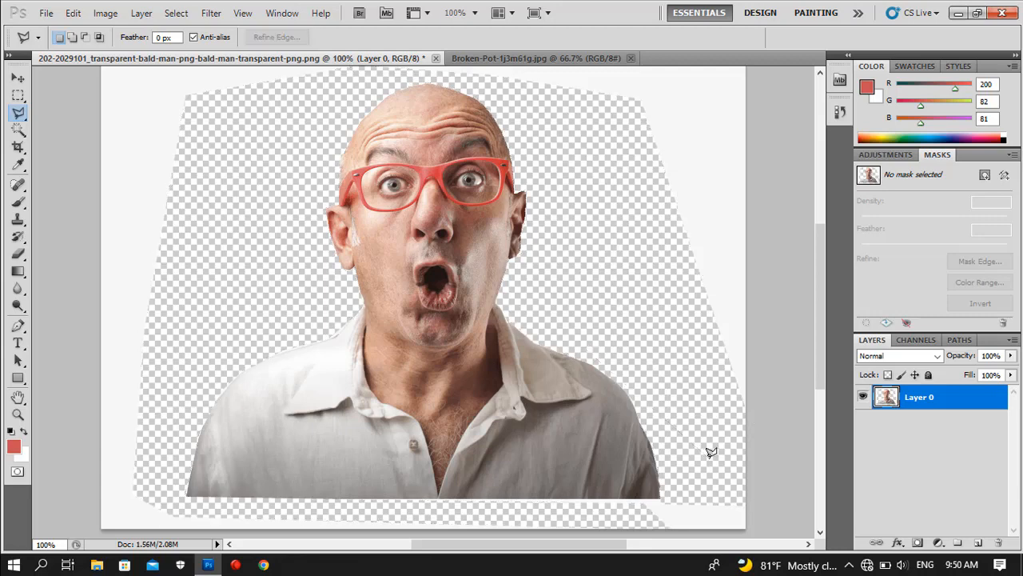
key("ctrl+minus")
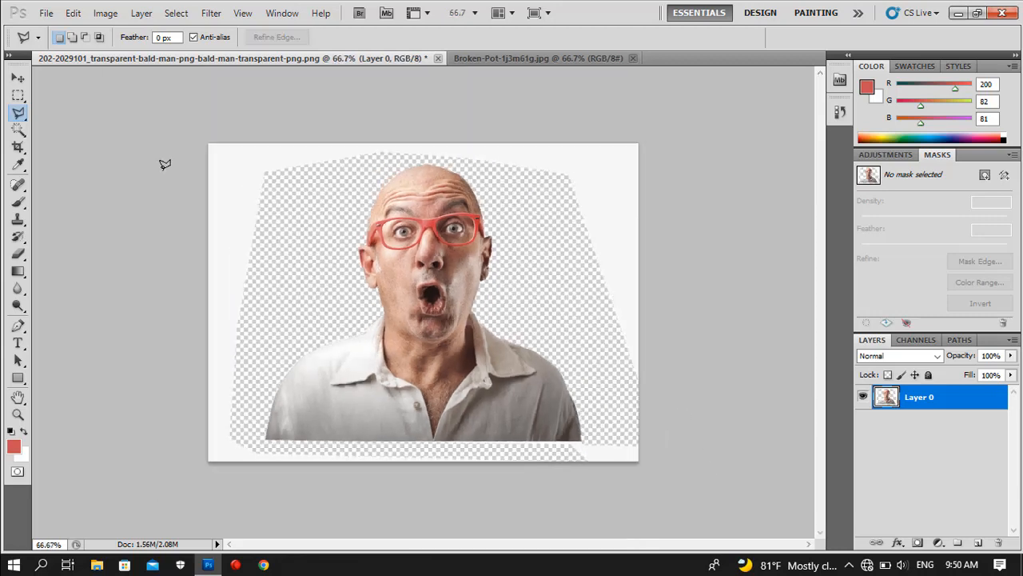
- Select the leftover white border around the canvas edges with the Magic Wand, delete it and deselect
left_click(18, 130)
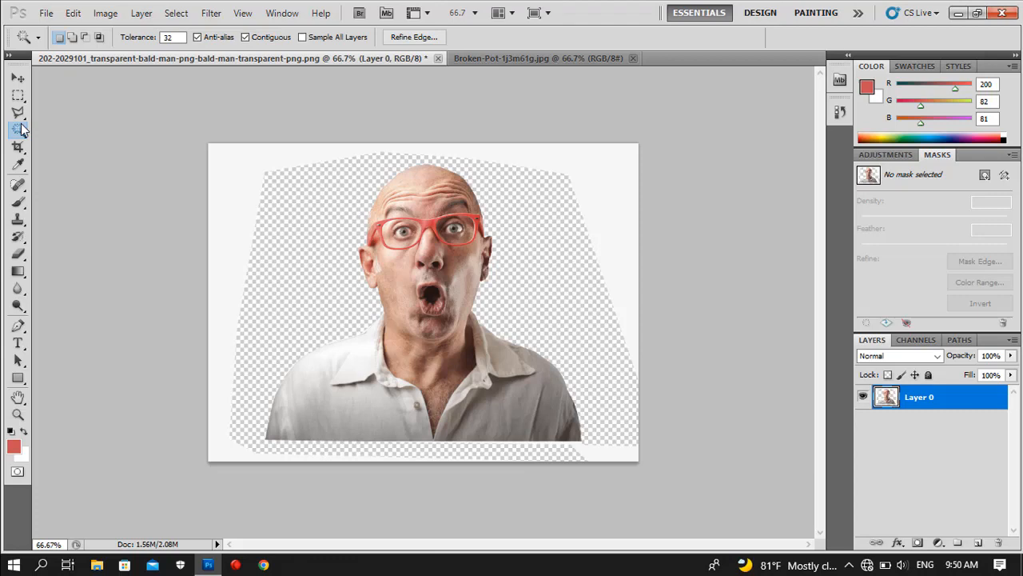
left_click(225, 169)
key("Delete")
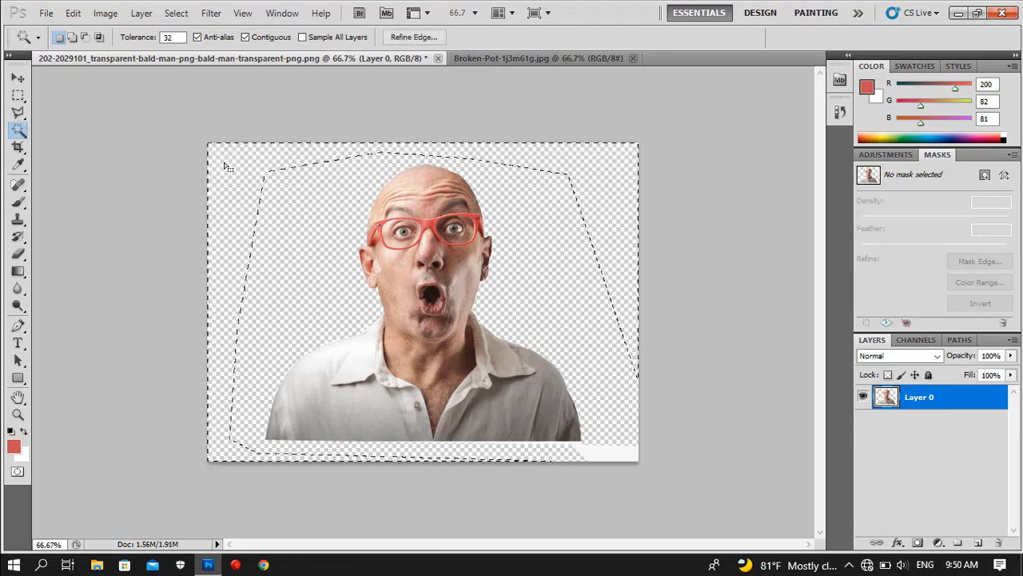
left_click(19, 113)
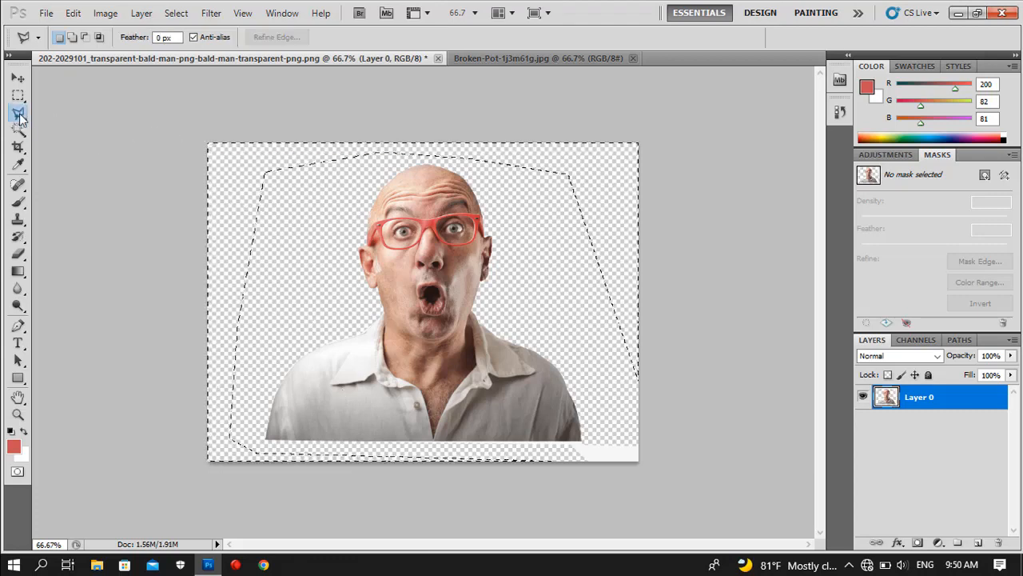
key("ctrl+d")
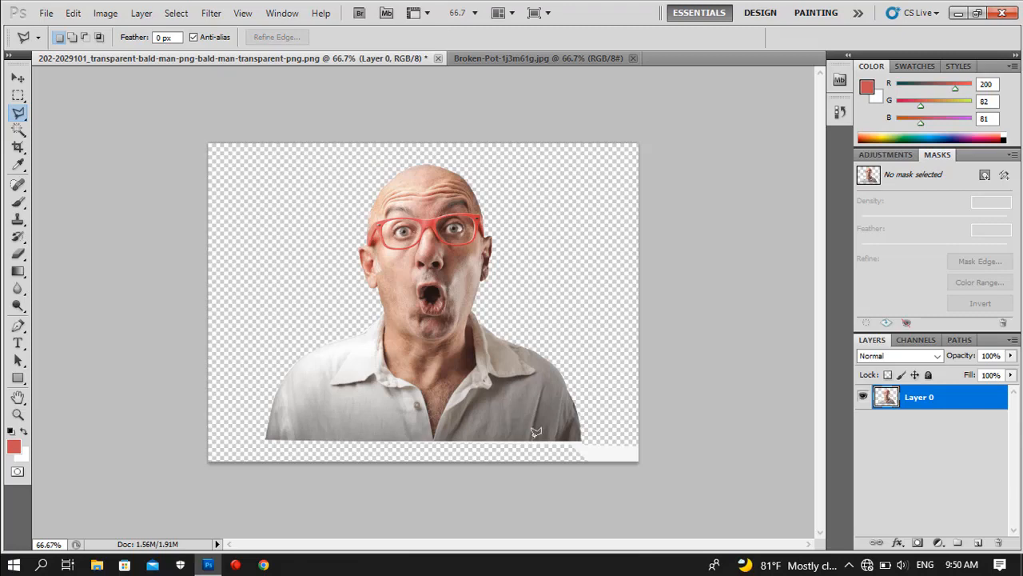
- Lasso the remaining white patch in the canvas's lower-right corner, remove it and clear the selection
left_click(542, 452)
left_click(589, 437)
left_click(673, 432)
left_click(645, 490)
left_click(542, 452)
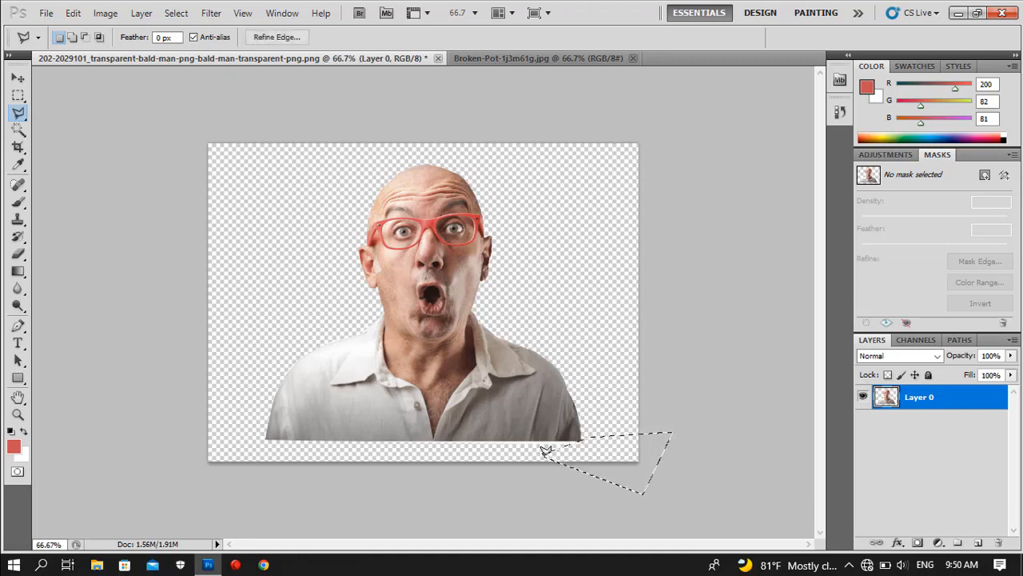
key("ctrl+d")
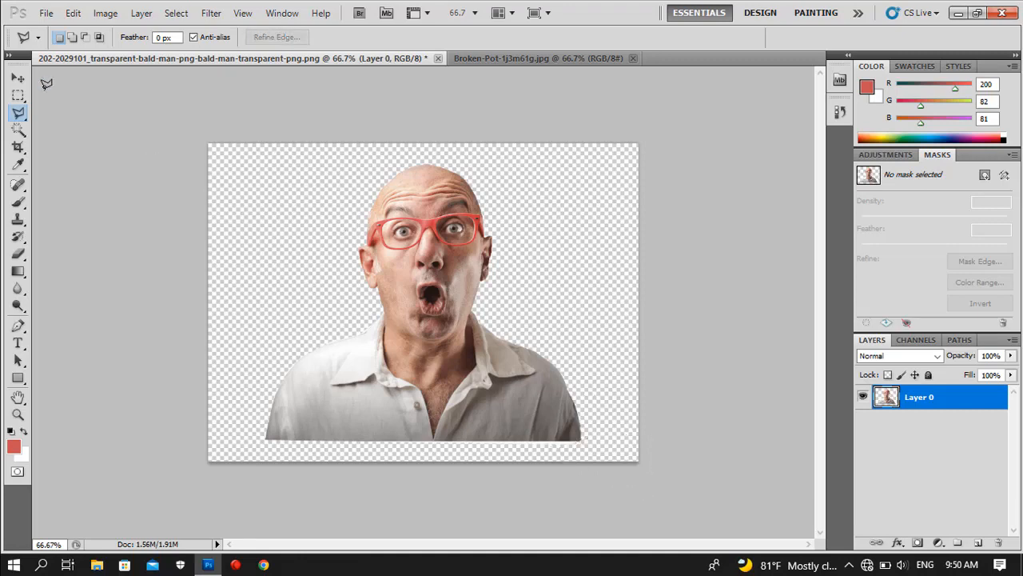
- Scale the man to about 86% width and 85% height, and move him to about X 394 px, Y 359 px
left_click(17, 78)
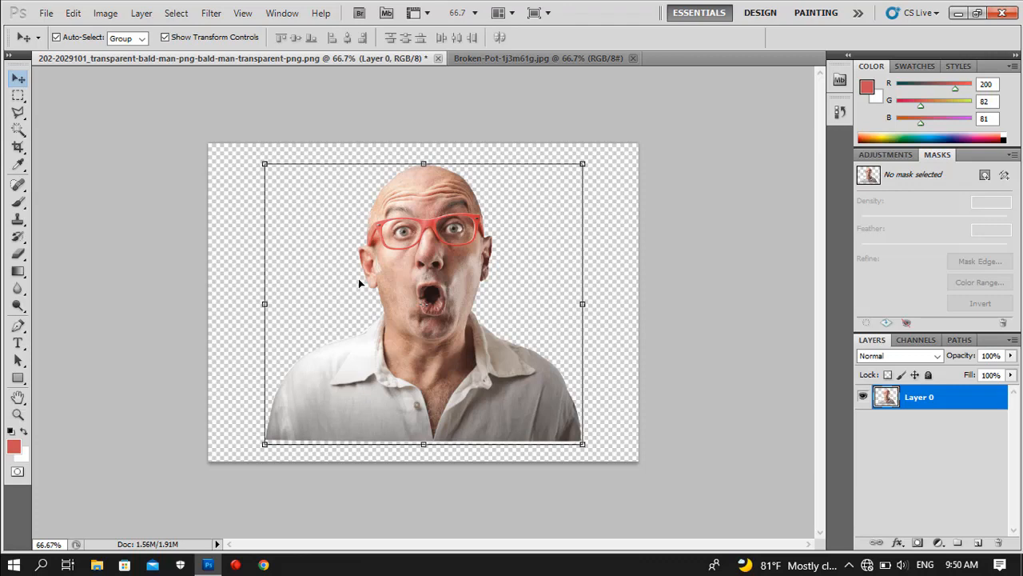
key("ctrl+plus")
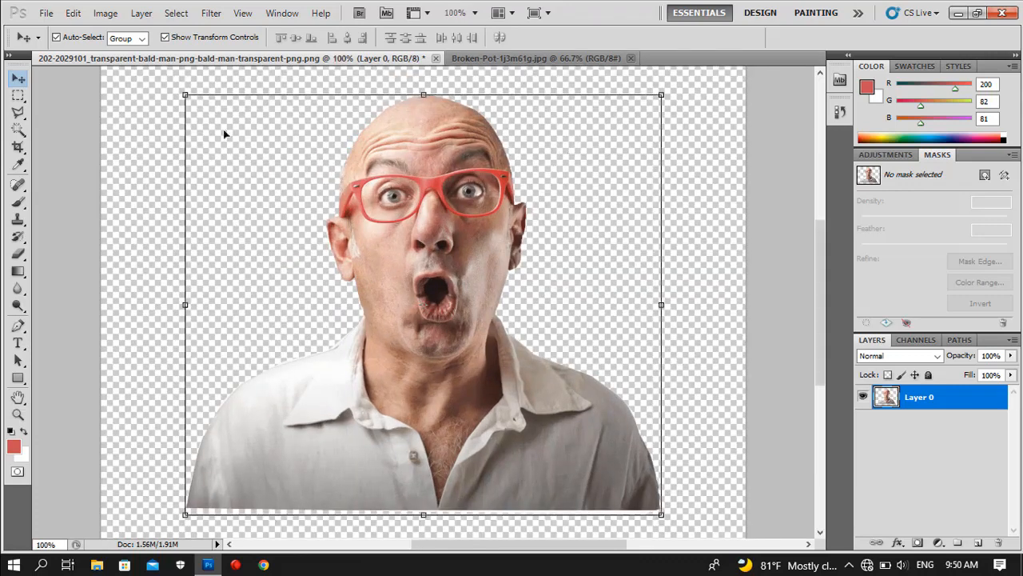
left_click_drag(185, 95, 250, 158)
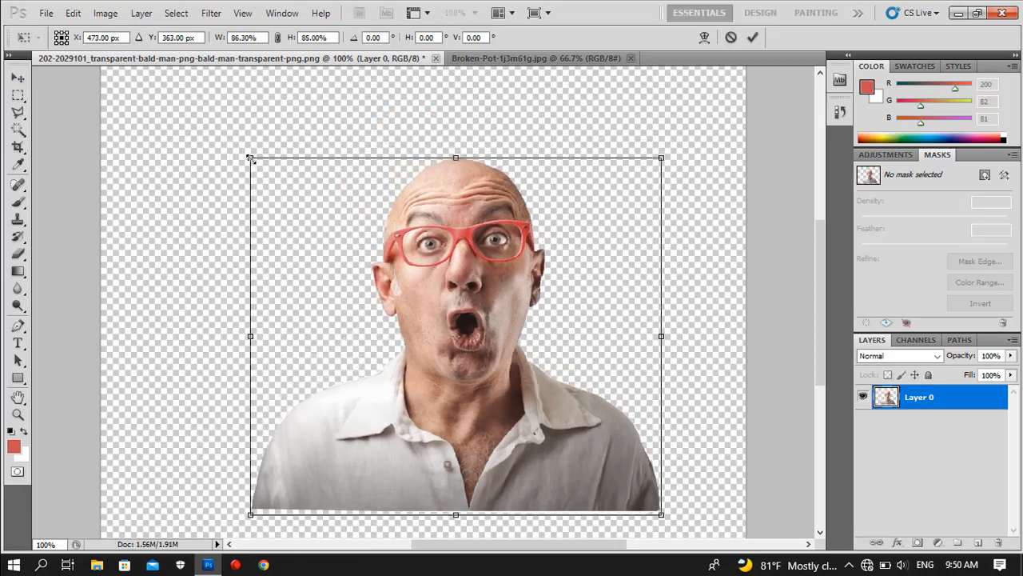
left_click_drag(493, 232, 433, 230)
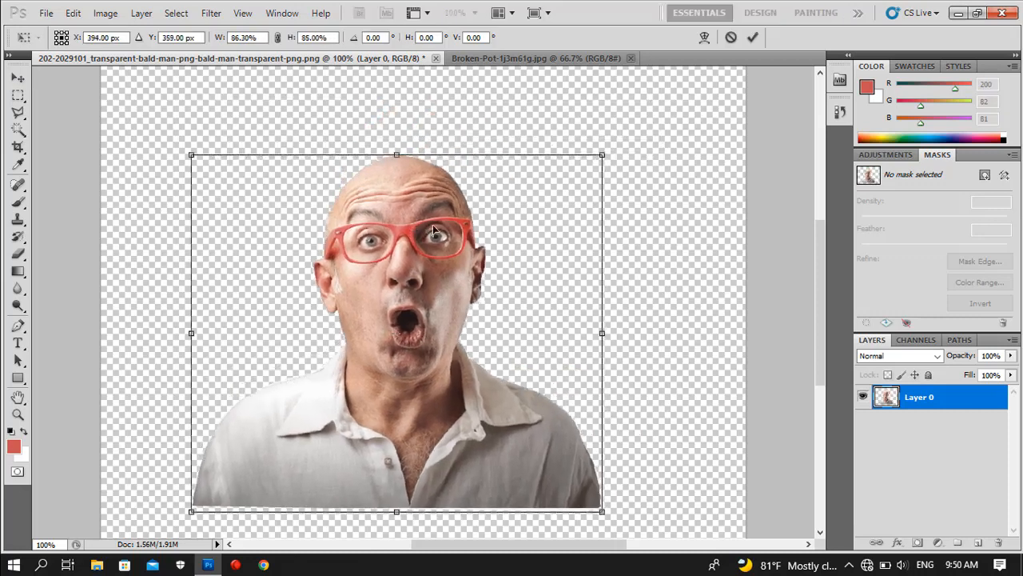
left_click(754, 39)
- Switch to the Broken-Pot document and convert its locked Background into a regular layer with the default settings
left_click(584, 59)
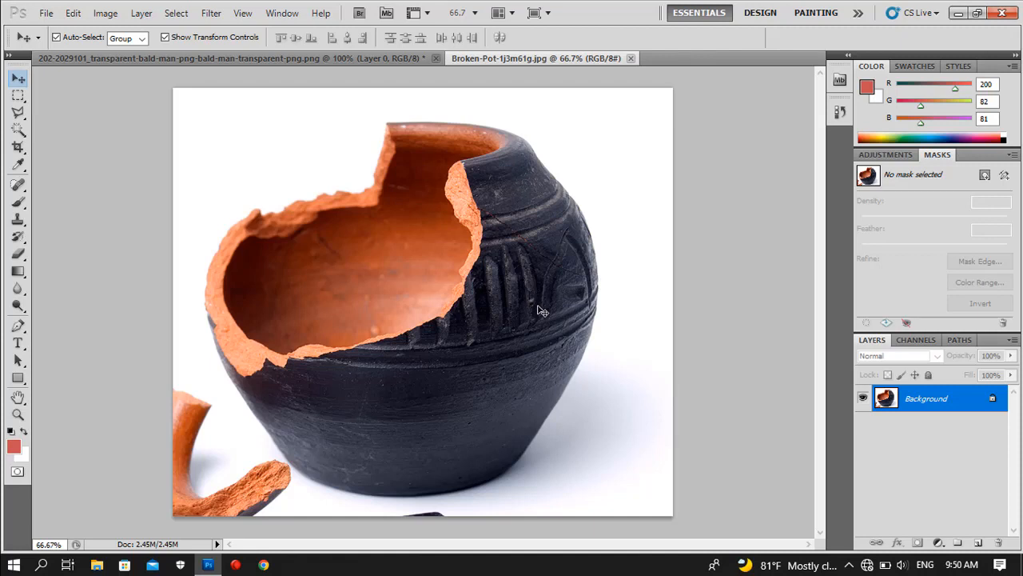
double_click(992, 400)
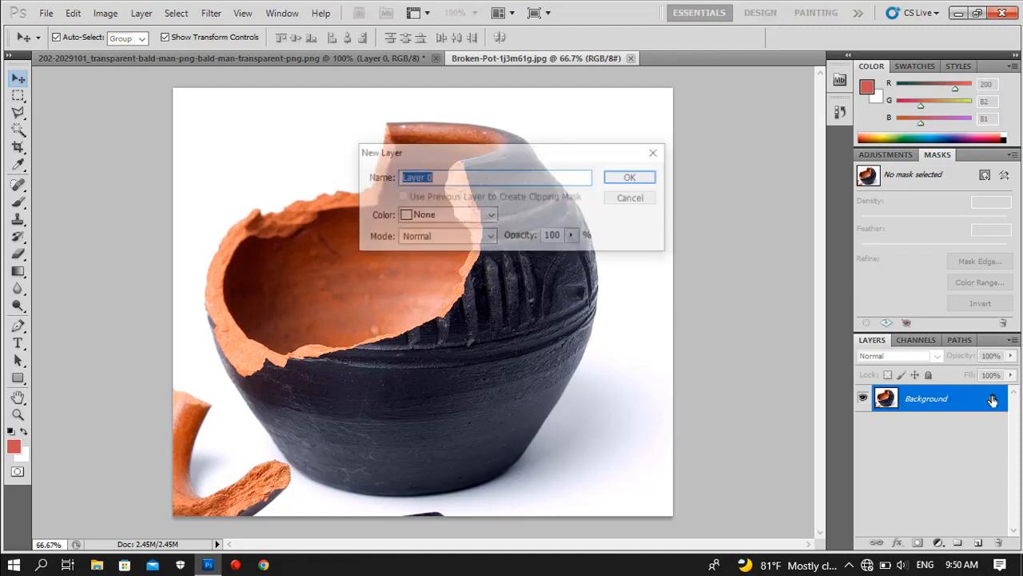
left_click(649, 177)
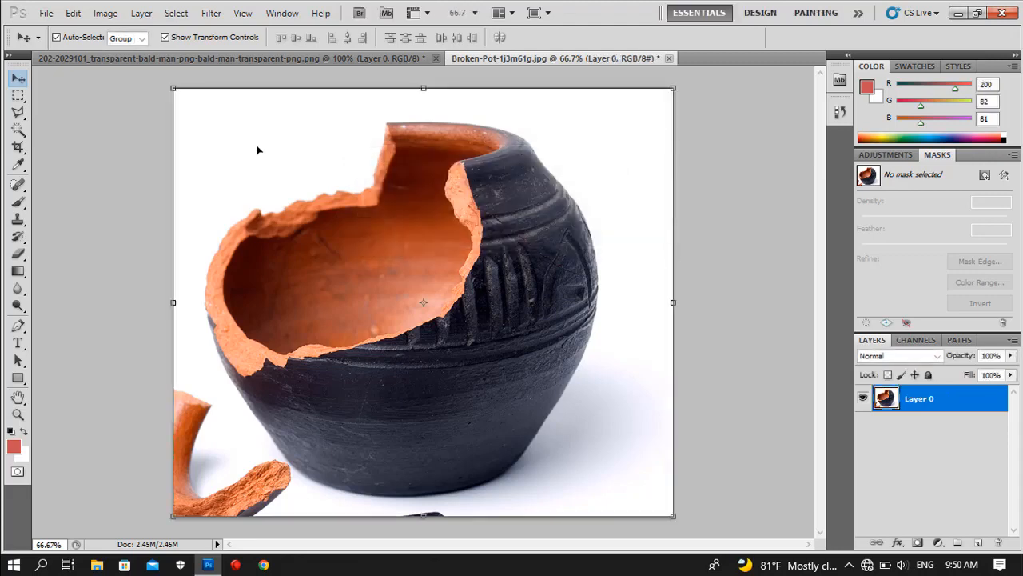
- Select the white area around the broken pot with the Magic Wand and delete it
left_click(17, 129)
left_click(187, 130)
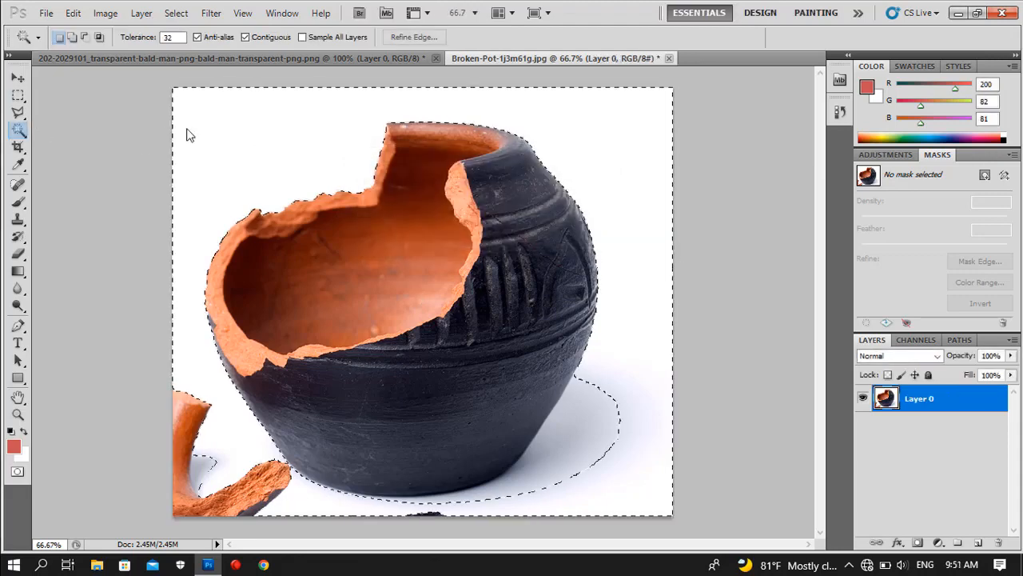
key("Delete")
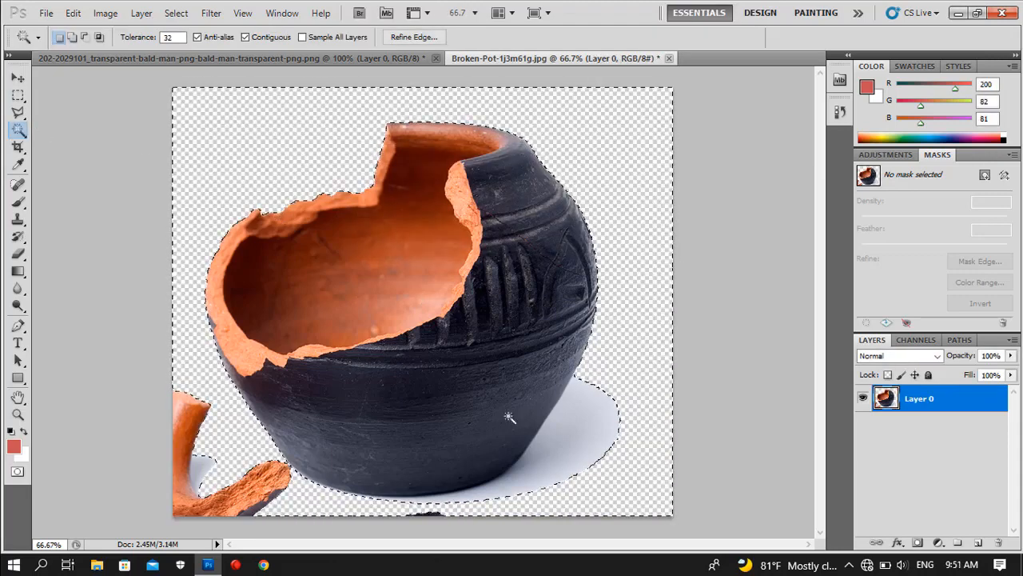
- Select the grey shadow beside the pot's base with the Magic Wand and delete it
left_click(571, 442)
key("Delete")
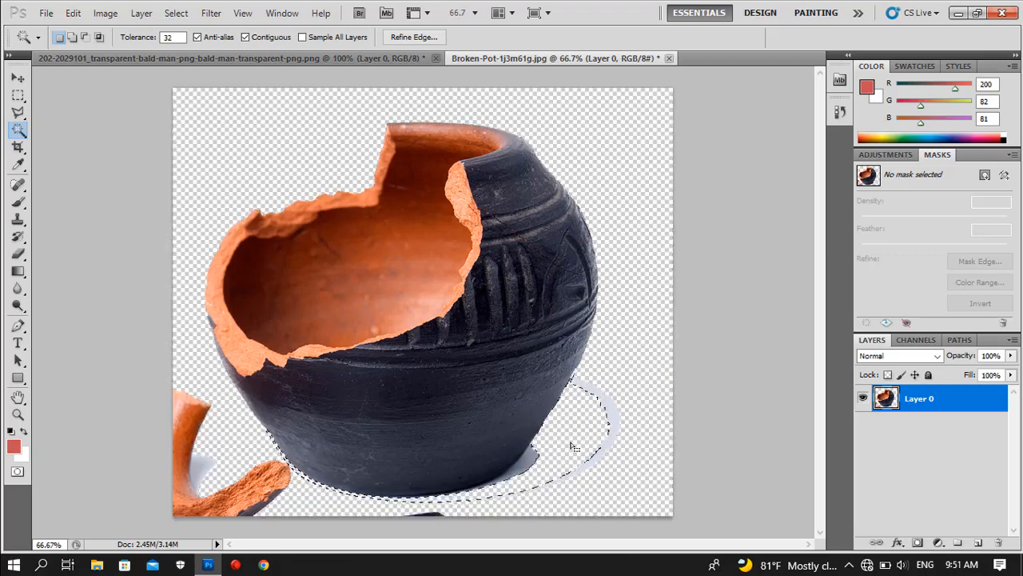
- Outline the loose shards and leftover shadow around the pot's base with the Polygonal Lasso, delete them and clear the selection
left_click(19, 113)
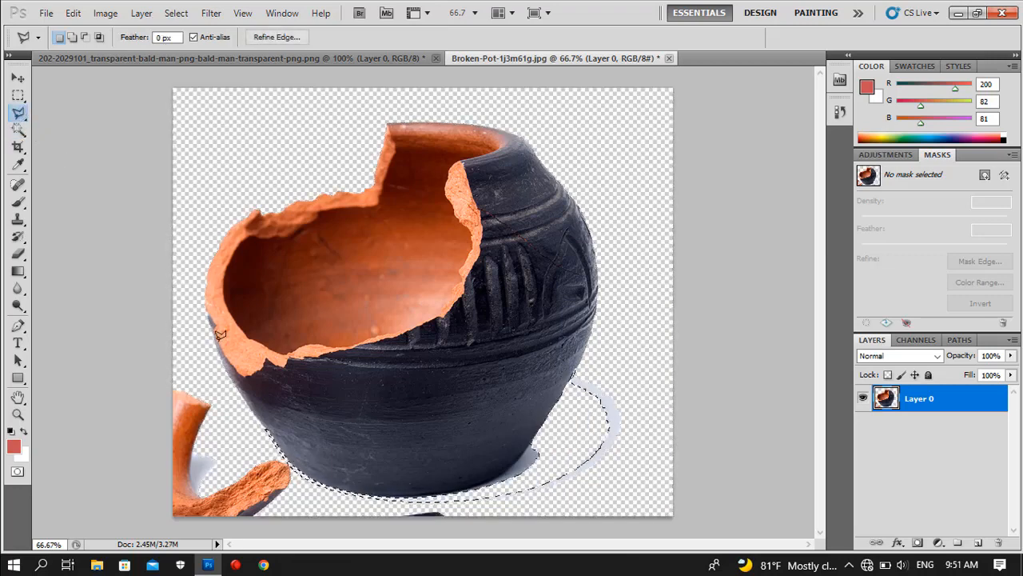
left_click(180, 360)
left_click(236, 423)
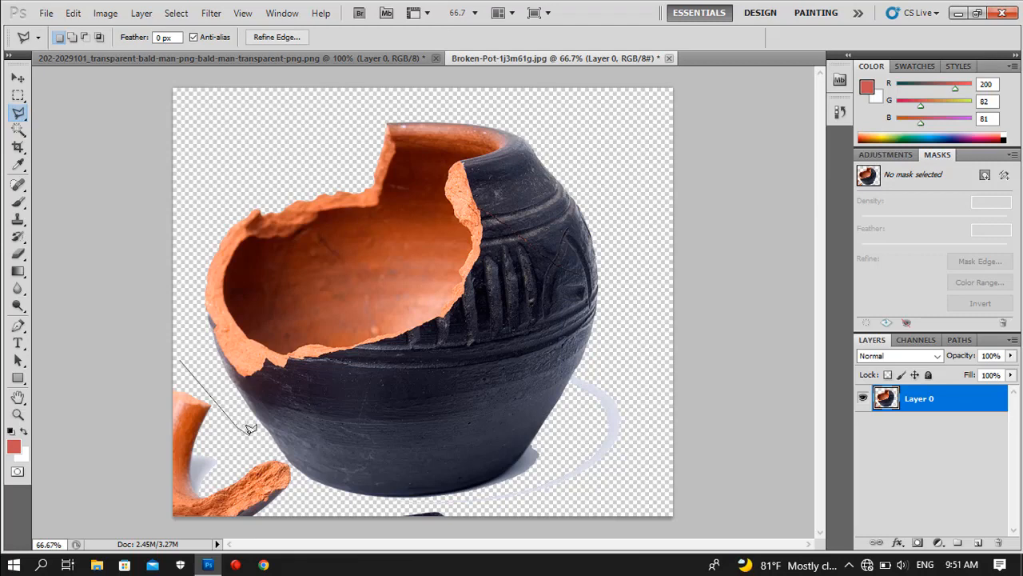
left_click(301, 483)
left_click(391, 509)
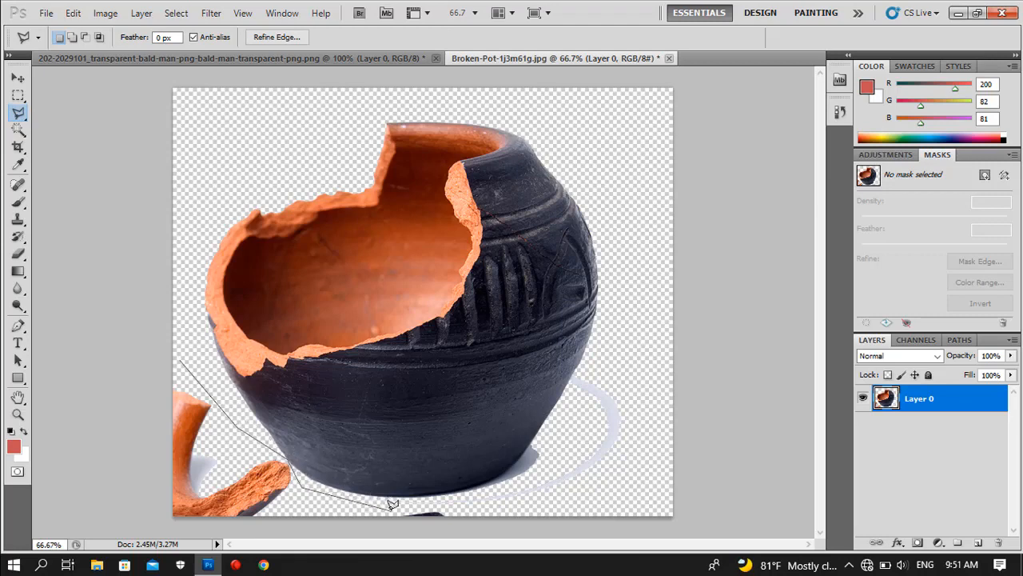
left_click(470, 491)
left_click(512, 467)
left_click(579, 365)
left_click(631, 349)
left_click(650, 461)
left_click(588, 525)
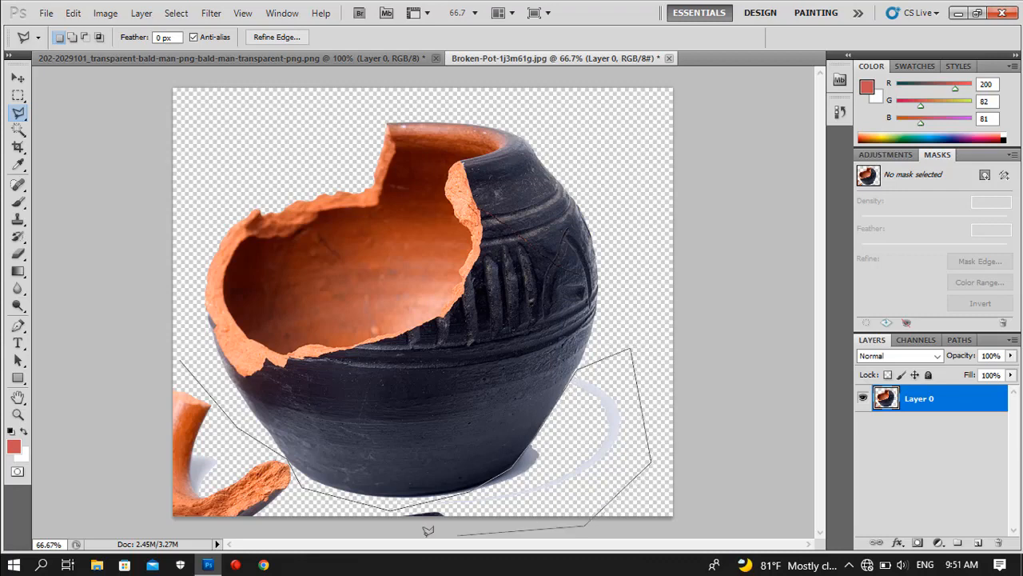
left_click(165, 530)
left_click(140, 427)
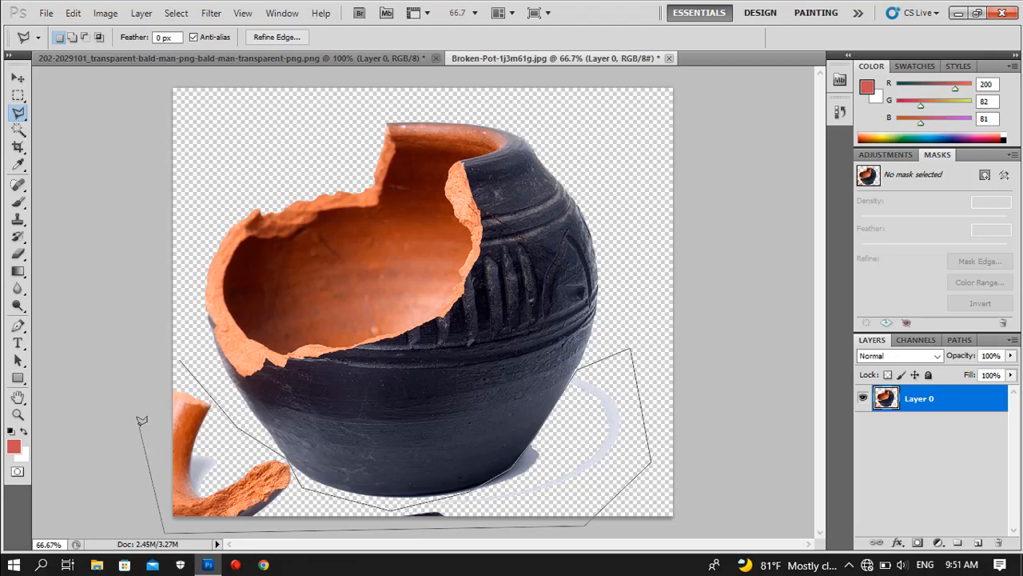
left_click(183, 355)
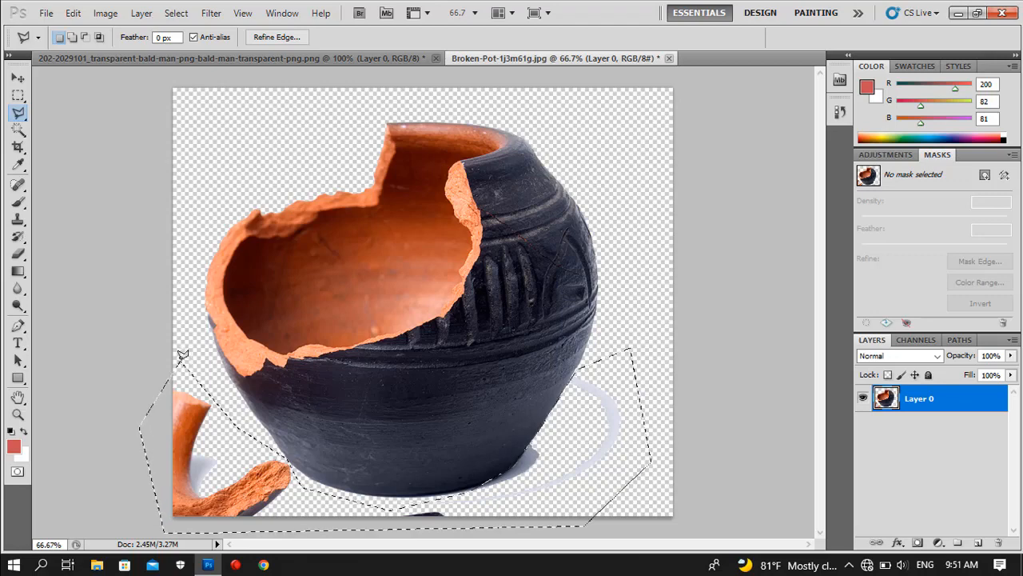
key("ctrl+d")
- Move the cut-out pot into the bald-man document as a layer above the man
key("v")
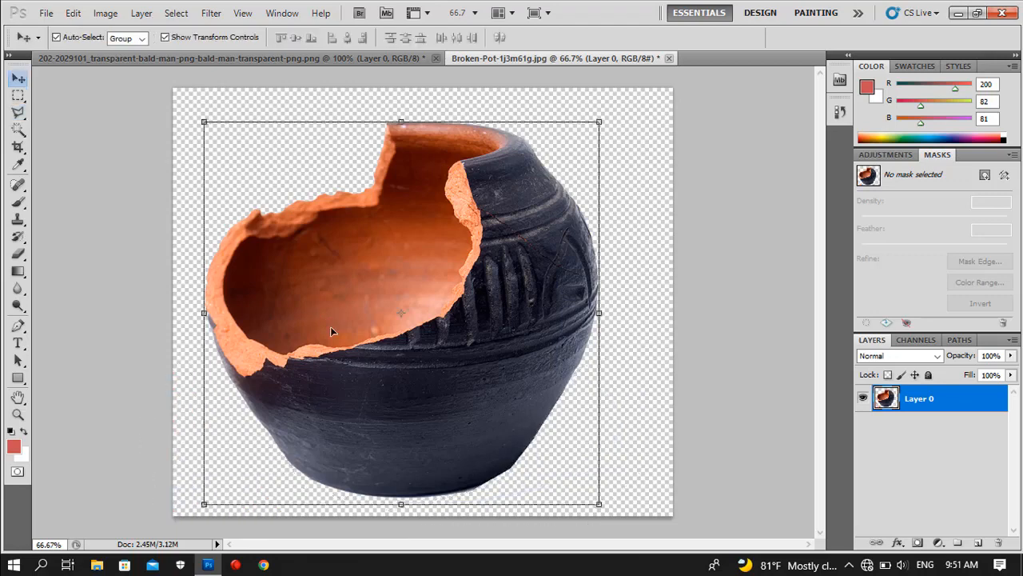
left_click_drag(515, 180, 147, 58)
left_click_drag(410, 191, 563, 187)
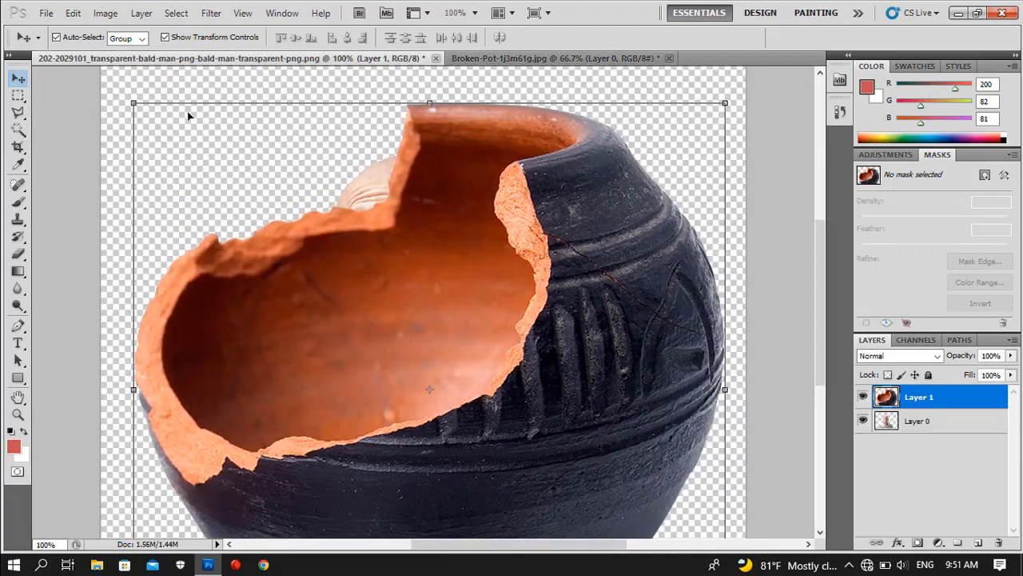
- Scale the pot to about 20.3% width and 17.2% height and place it over the man's forehead at about X 401.5 px, Y 175.5 px
left_click_drag(132, 104, 488, 349)
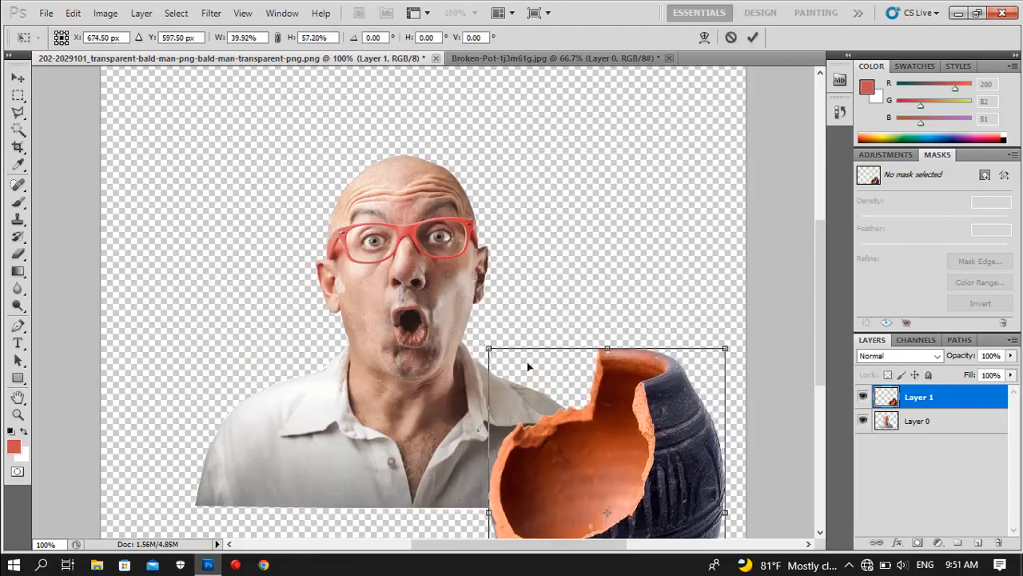
left_click_drag(659, 421, 450, 210)
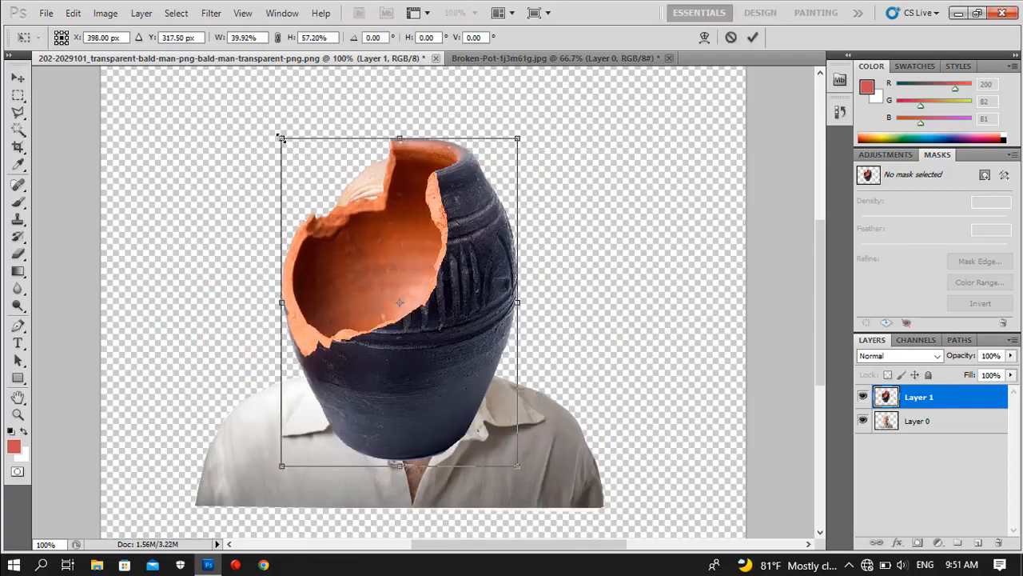
left_click_drag(281, 137, 402, 336)
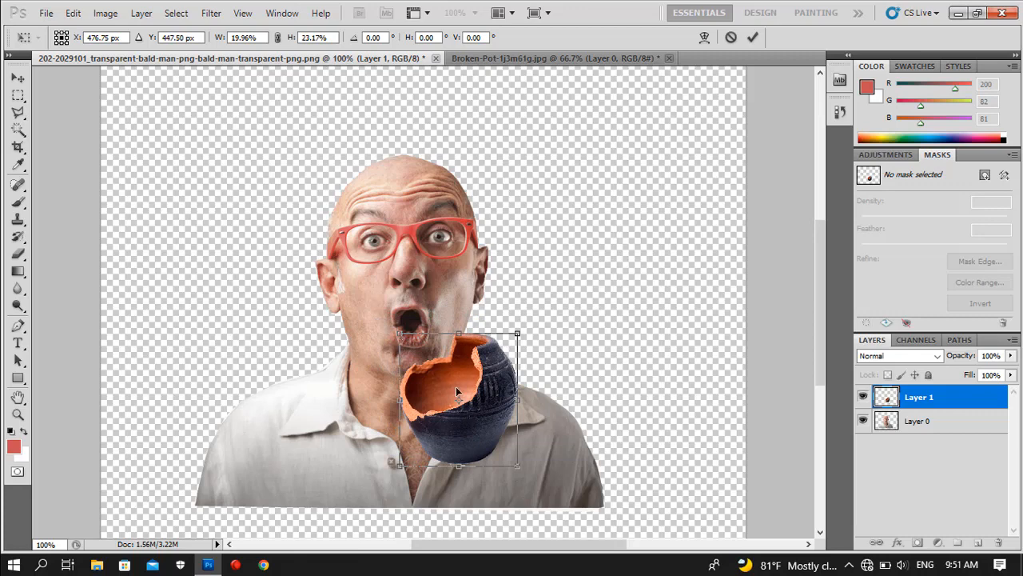
left_click_drag(455, 386, 402, 183)
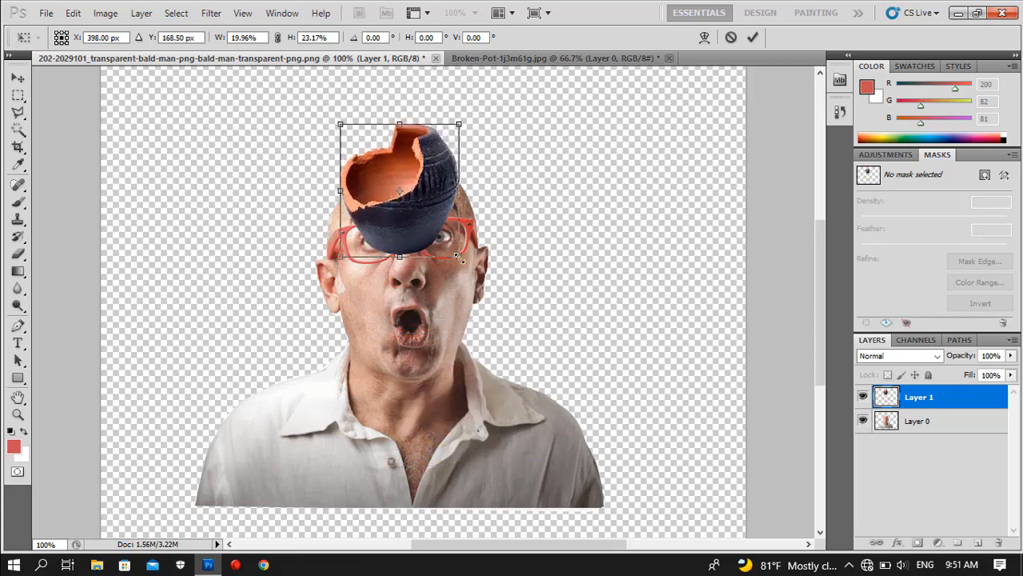
mouse_move(458, 257)
left_mouse_down()
mouse_move(461, 231)
mouse_move(461, 244)
left_mouse_up()
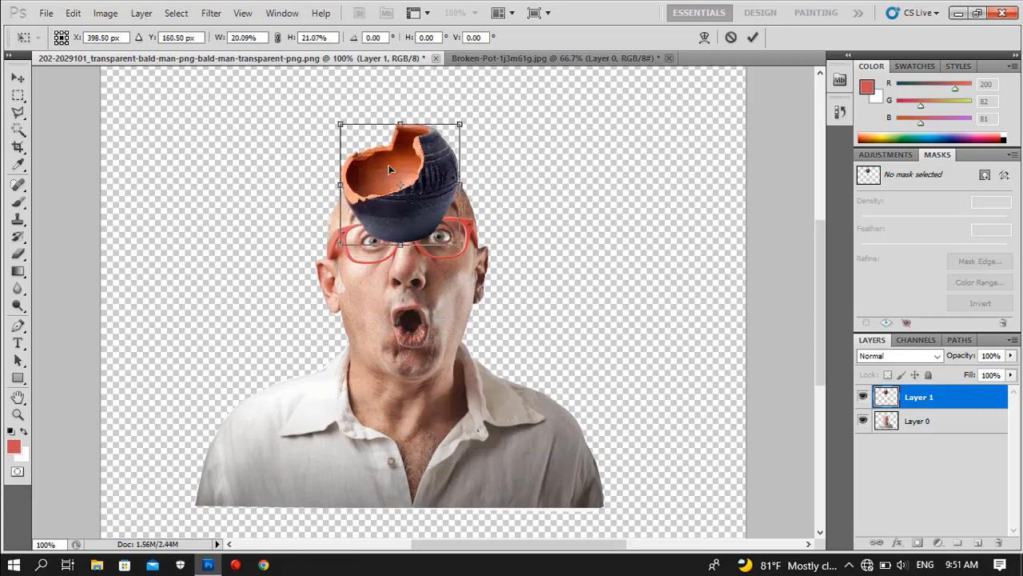
mouse_move(340, 124)
left_mouse_down()
mouse_move(373, 153)
mouse_move(343, 132)
mouse_move(342, 142)
left_mouse_up()
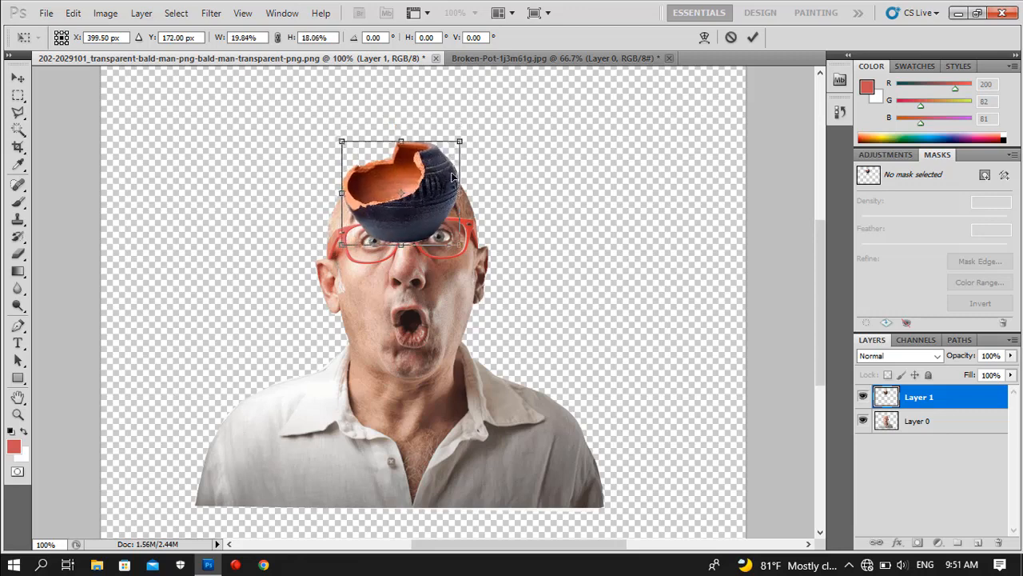
left_click_drag(460, 142, 462, 147)
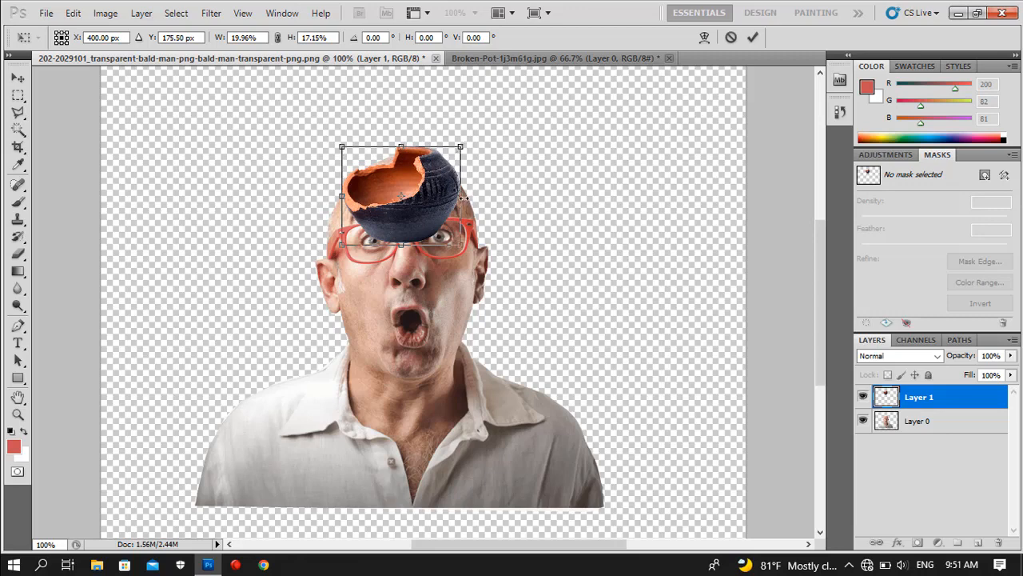
left_click_drag(464, 199, 467, 201)
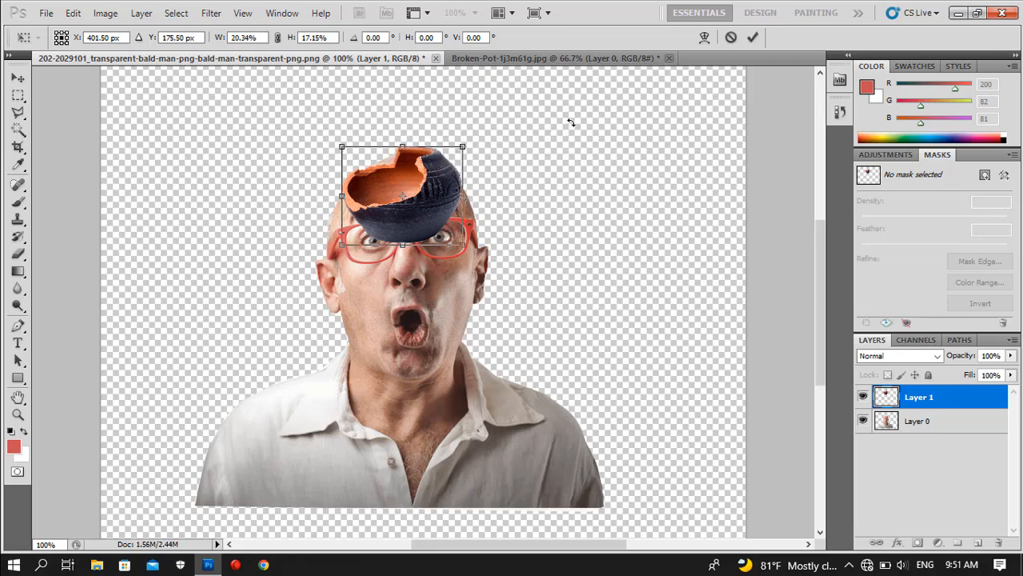
left_click(754, 39)
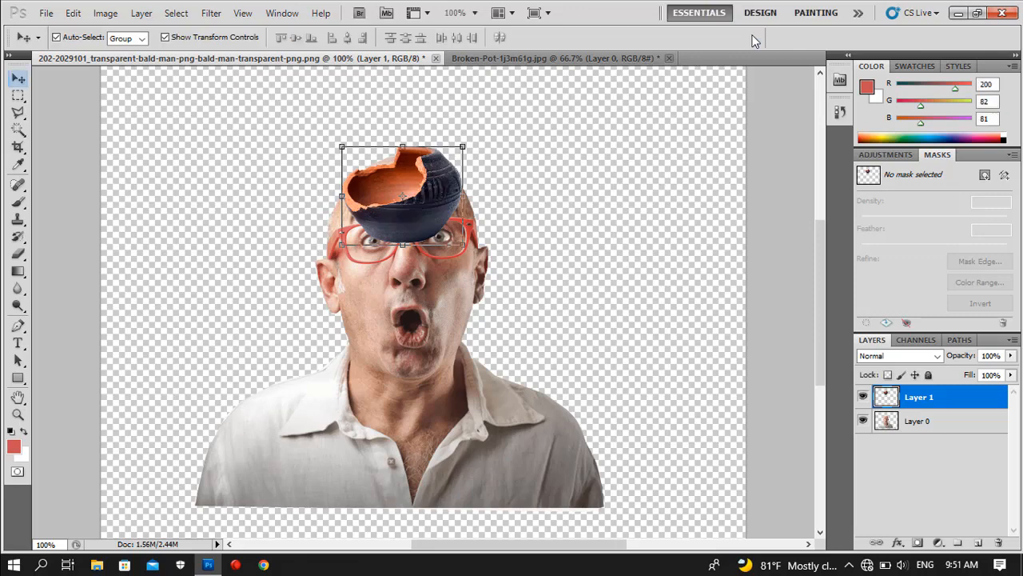
- Clip the pot layer to the man's layer and stretch the pot slightly downward
right_click(930, 403)
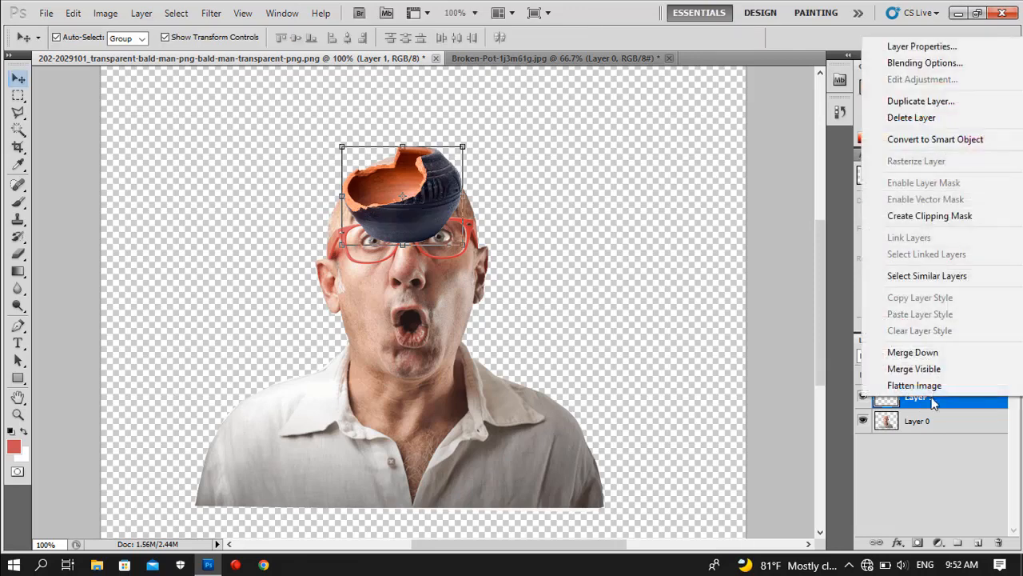
left_click(945, 224)
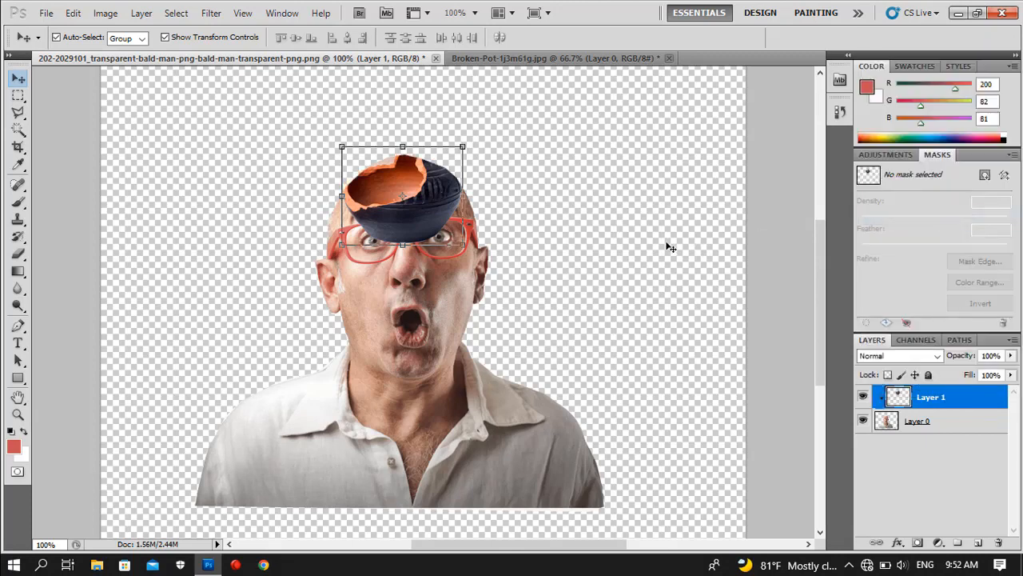
left_click_drag(462, 244, 461, 252)
left_click(754, 37)
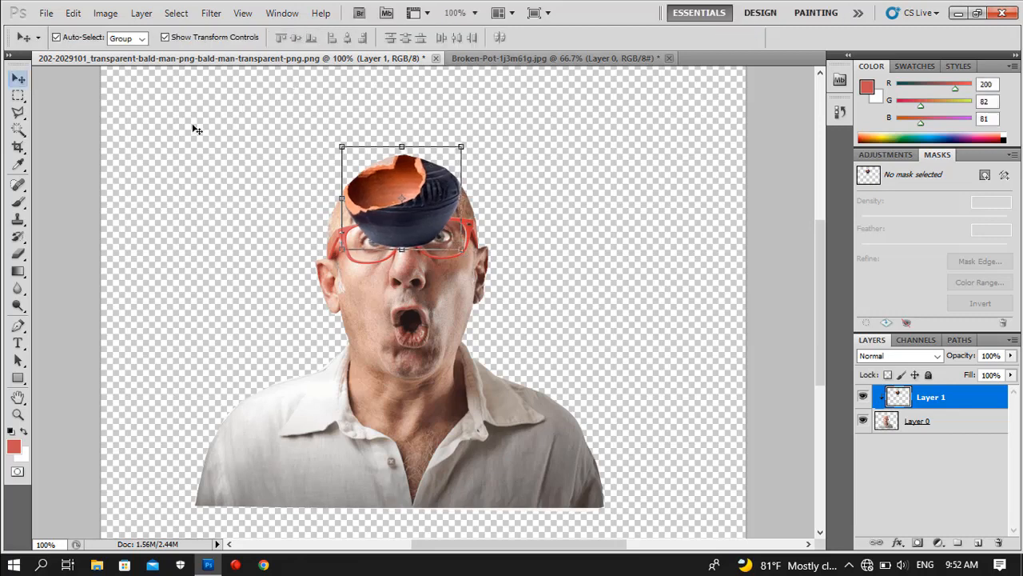
- Erase the pot's dark outer surface with the 37 px Eraser, keeping only the orange broken opening on the head
left_click(18, 253)
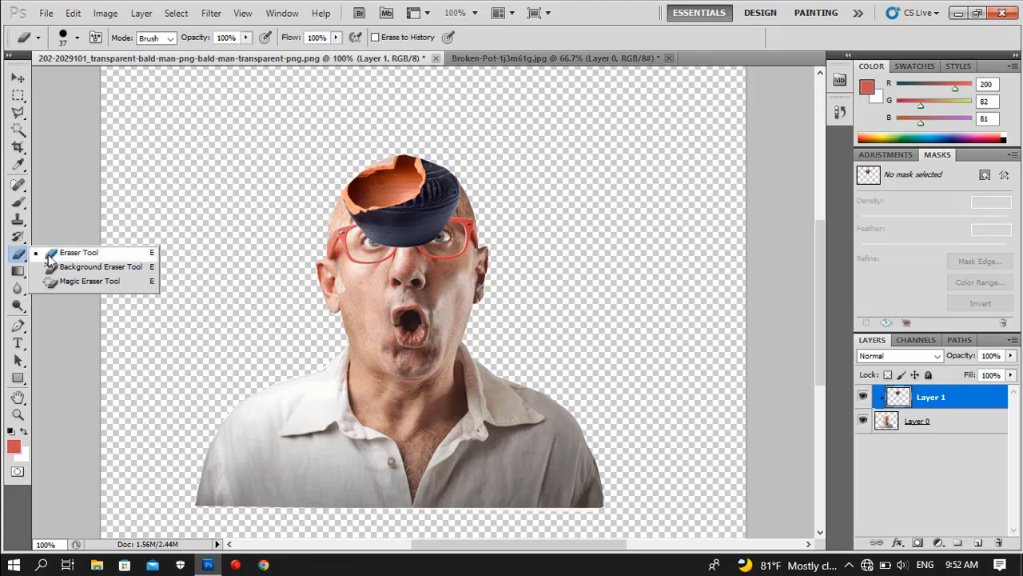
left_click(52, 253)
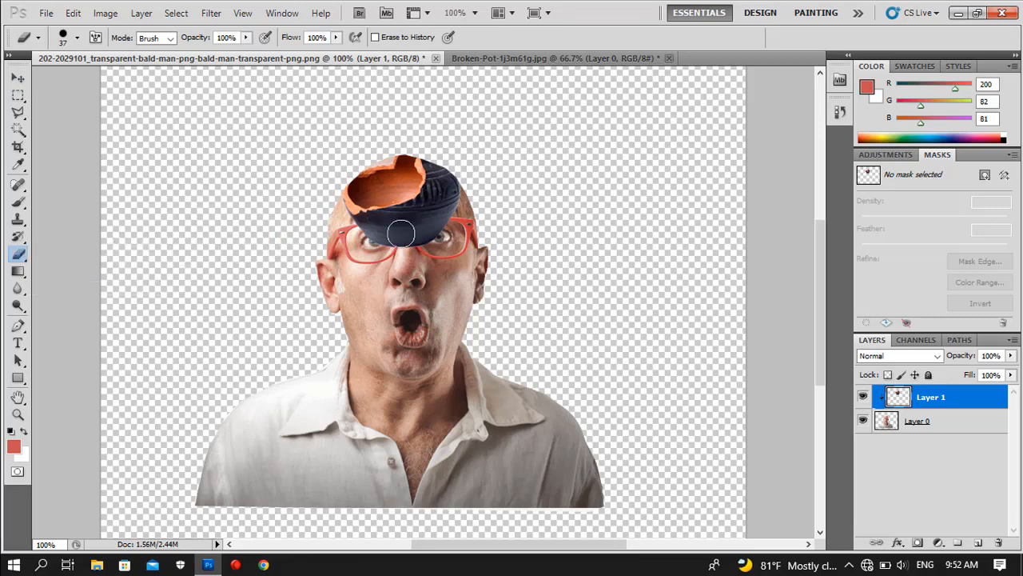
mouse_move(462, 198)
left_mouse_down()
mouse_move(428, 232)
mouse_move(376, 240)
mouse_move(343, 223)
mouse_move(386, 233)
mouse_move(415, 223)
mouse_move(443, 185)
mouse_move(436, 161)
mouse_move(427, 208)
mouse_move(365, 227)
mouse_move(348, 225)
mouse_move(339, 208)
mouse_move(336, 216)
mouse_move(355, 230)
mouse_move(412, 225)
mouse_move(427, 200)
mouse_move(413, 210)
mouse_move(426, 210)
mouse_move(442, 179)
mouse_move(432, 151)
mouse_move(389, 146)
left_mouse_up()
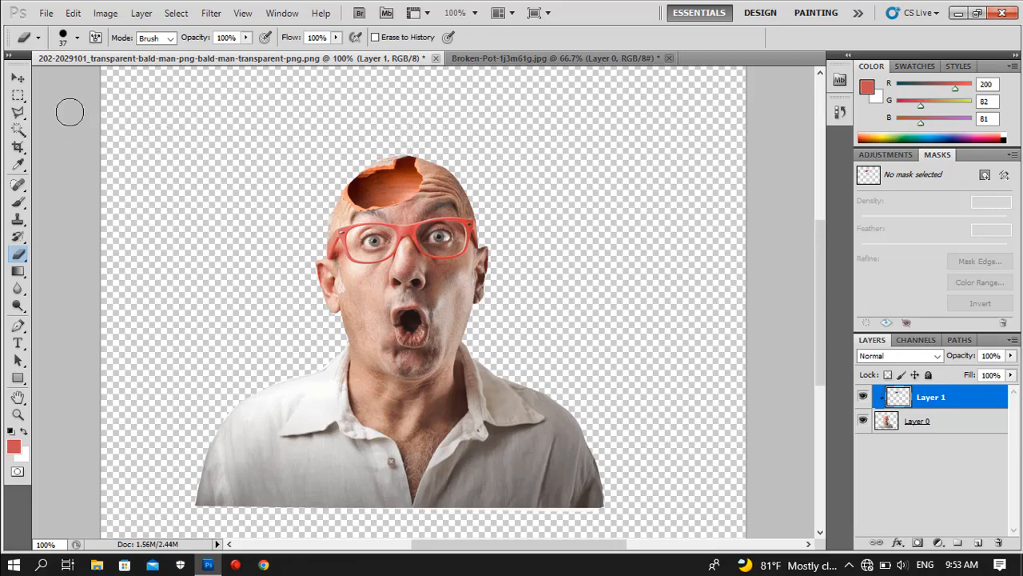
- Widen the orange opening on the head to about 103% of its width and apply the transform
left_click(20, 79)
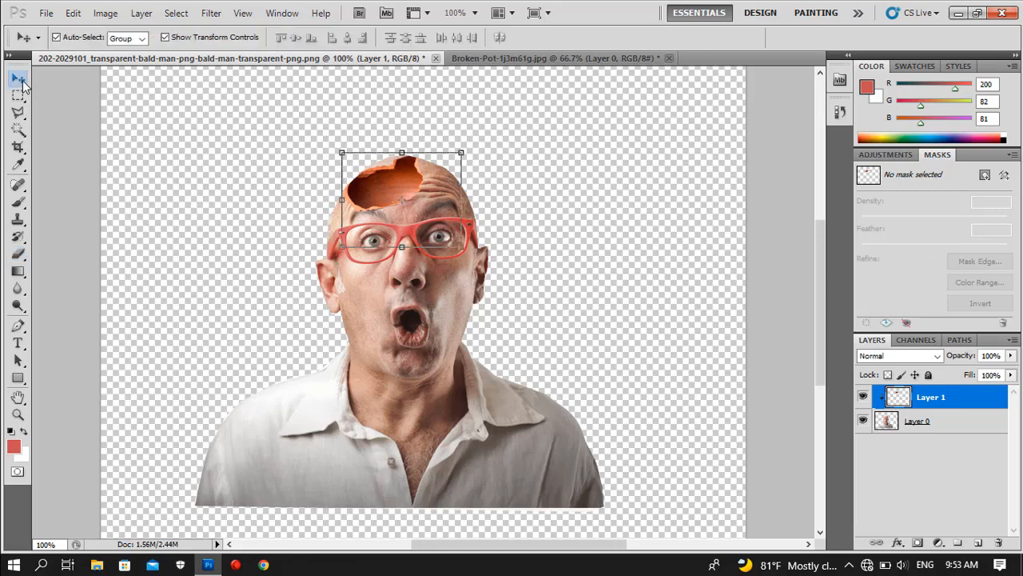
mouse_move(464, 199)
left_mouse_down()
mouse_move(478, 199)
mouse_move(468, 195)
left_mouse_up()
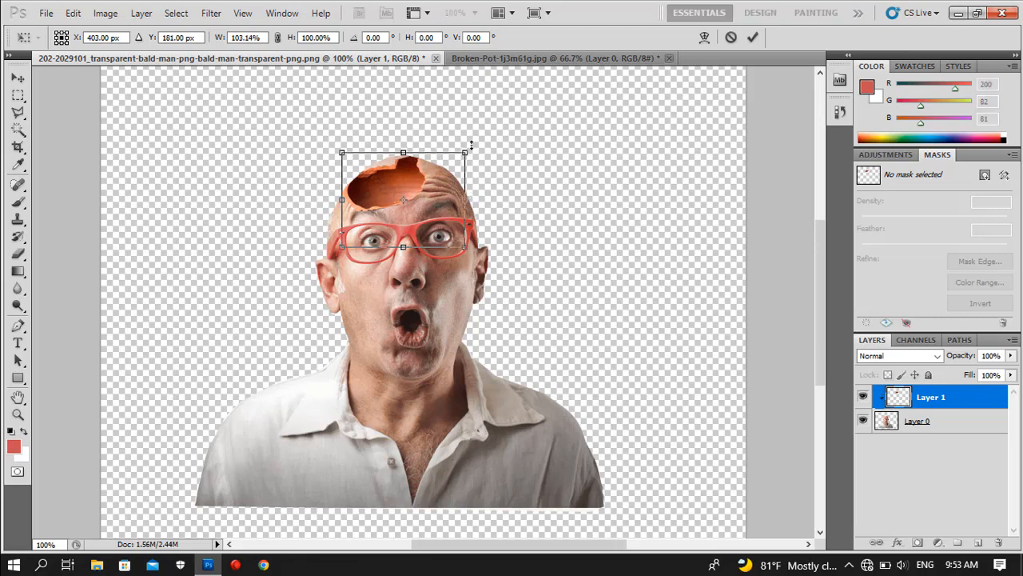
left_click(750, 38)
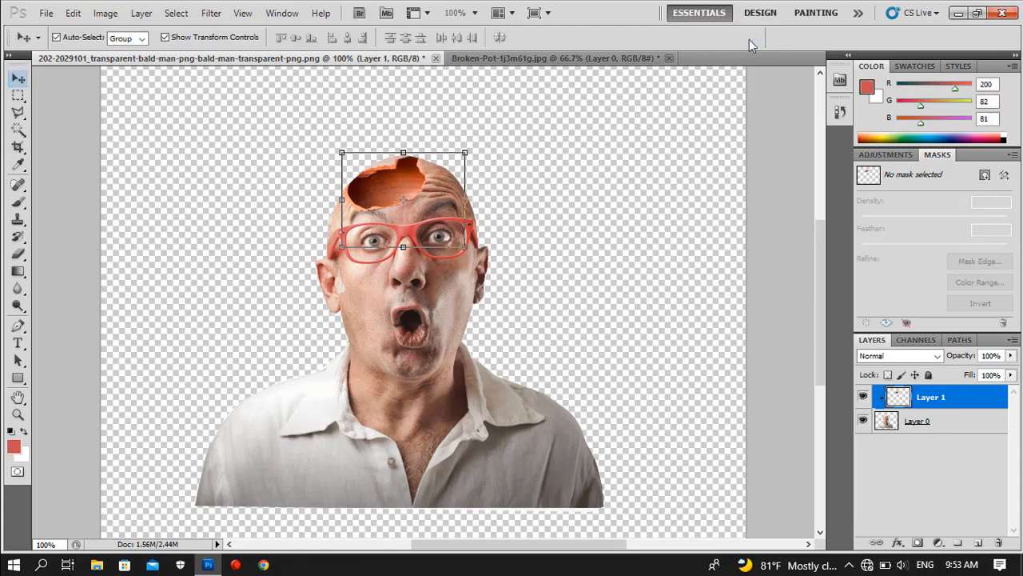
- Erase the skin above the opening's broken rim on the man's layer with the 37 px Eraser
left_click(917, 422)
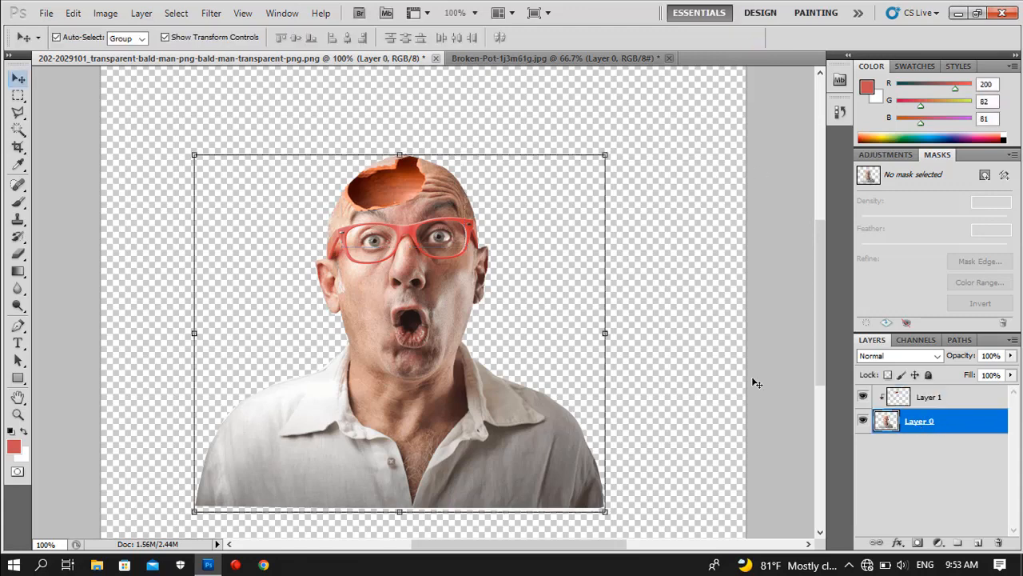
left_click(17, 254)
left_click(54, 254)
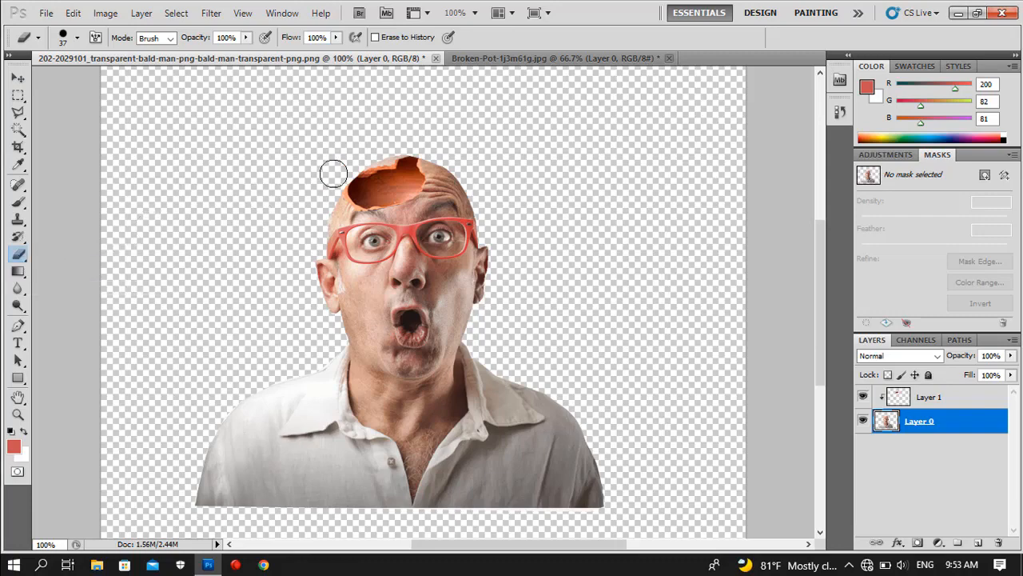
key("ctrl+plus")
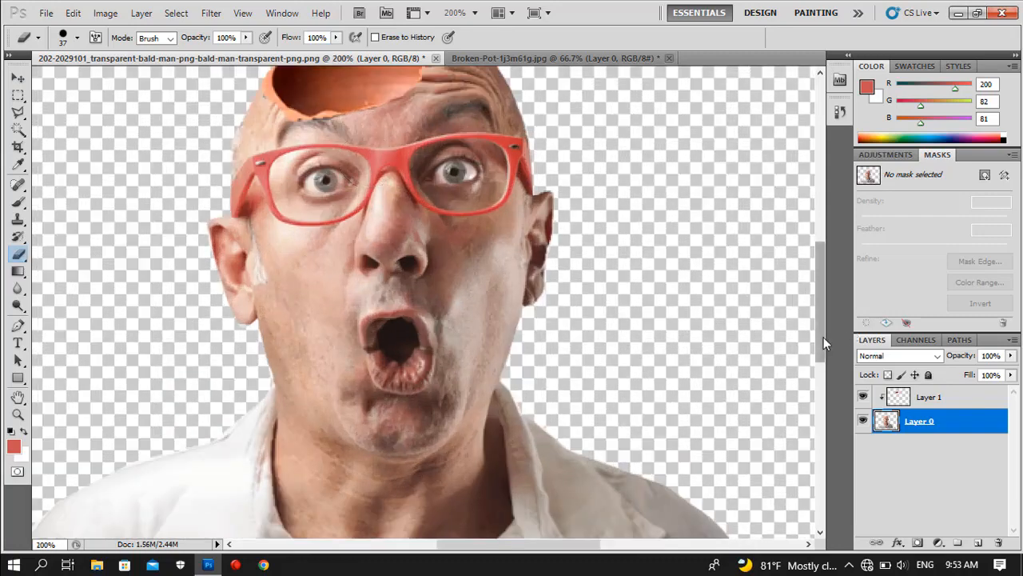
left_click_drag(824, 337, 816, 280)
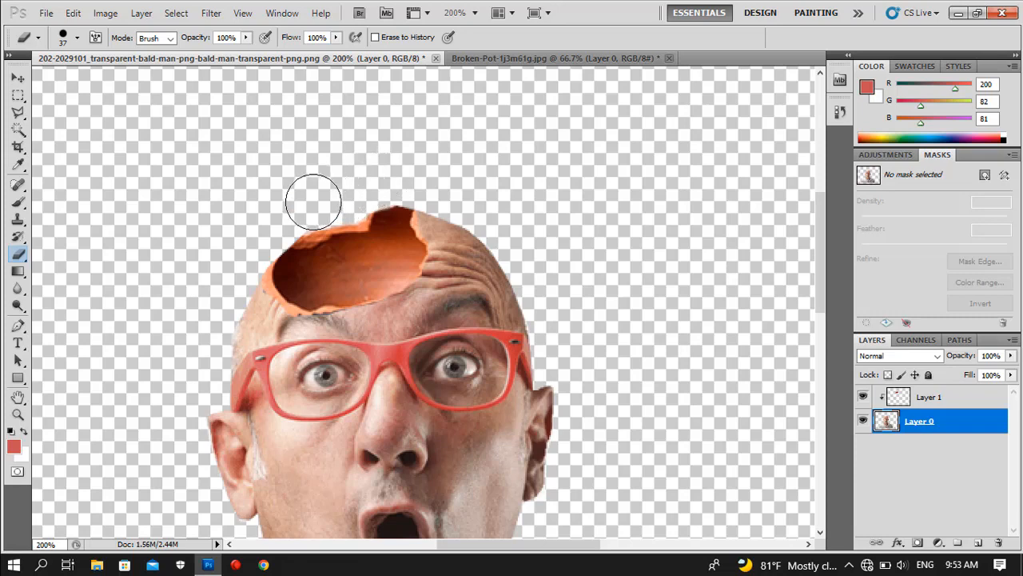
key("ctrl+minus")
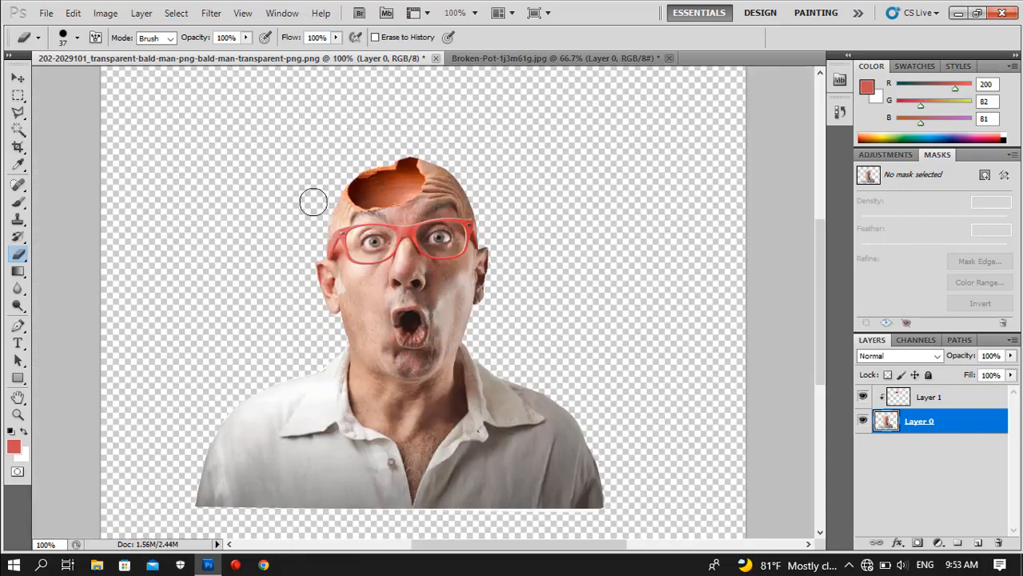
left_click(18, 78)
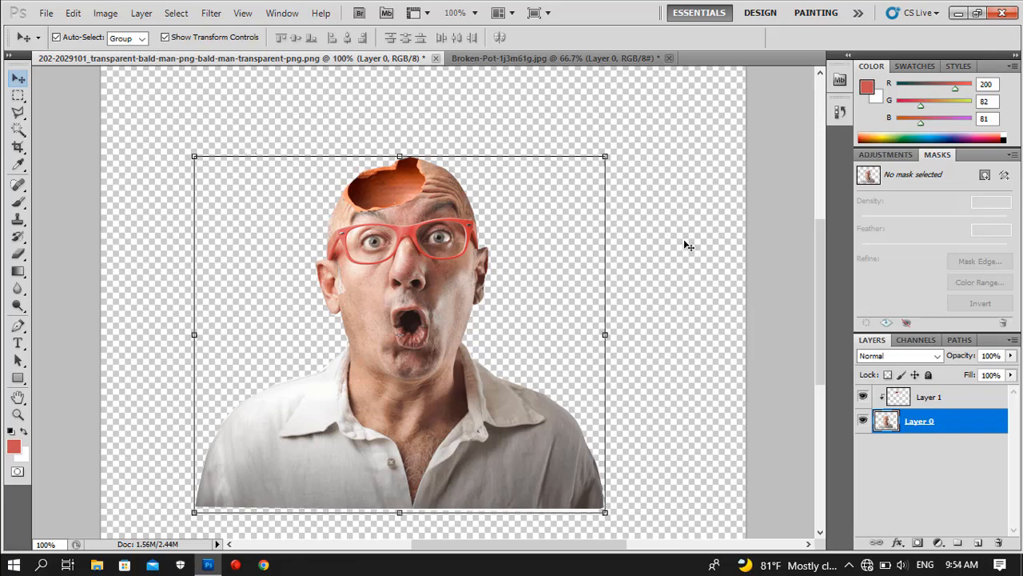
- Set the Rectangle shape tool's fill colour to white (#ffffff)
key("ctrl+minus")
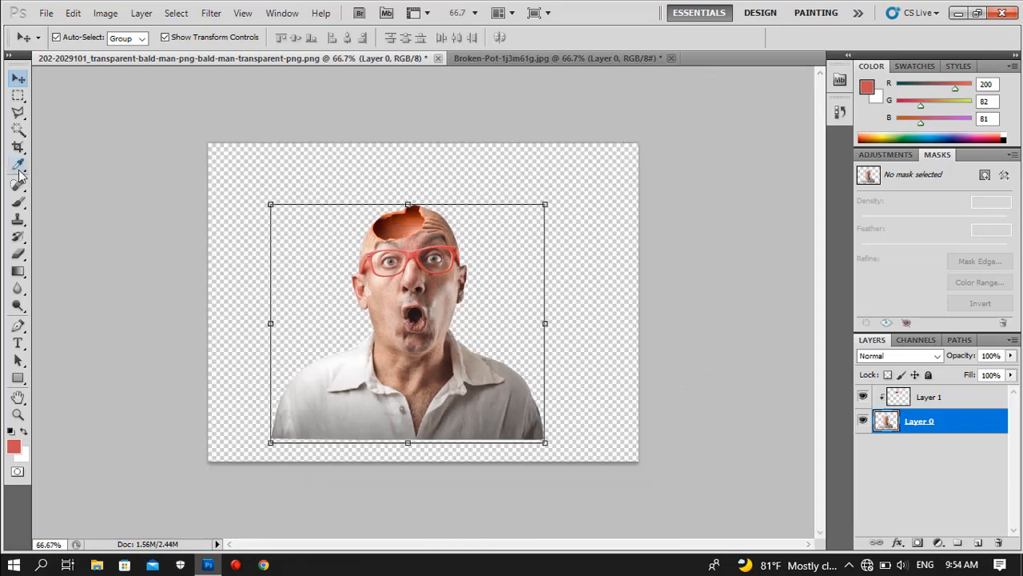
left_click(18, 379)
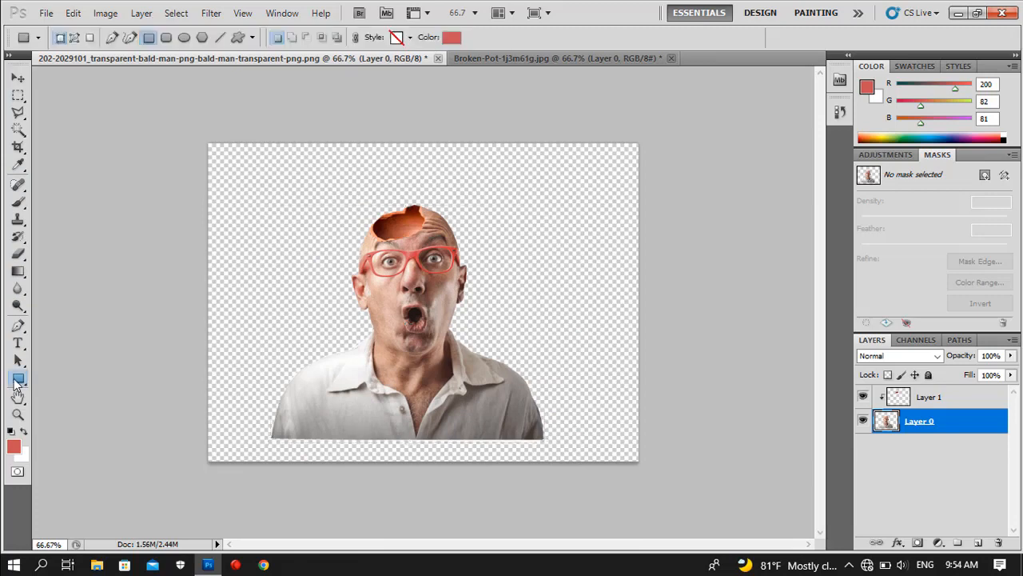
left_click(453, 38)
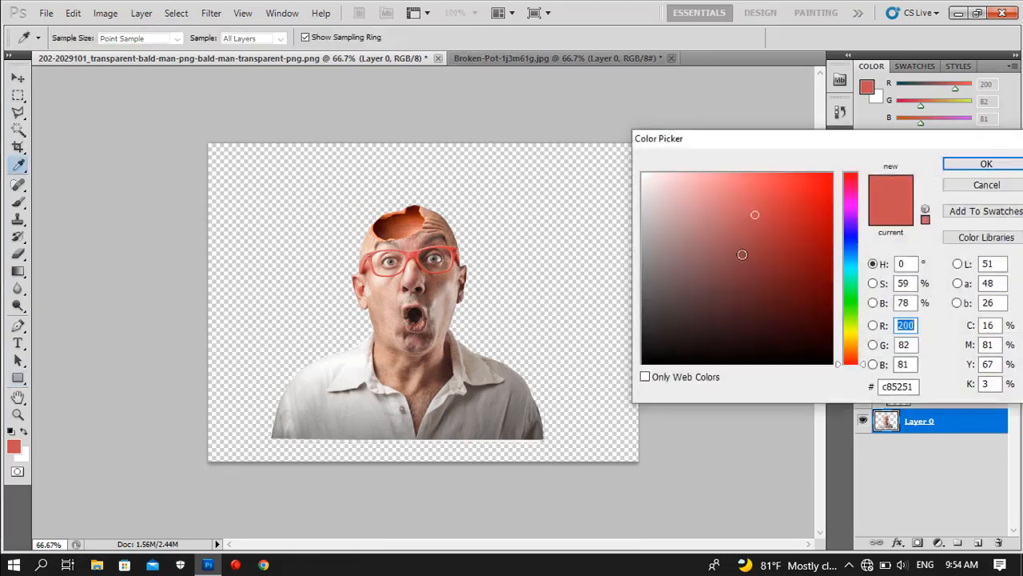
left_click_drag(654, 180, 644, 176)
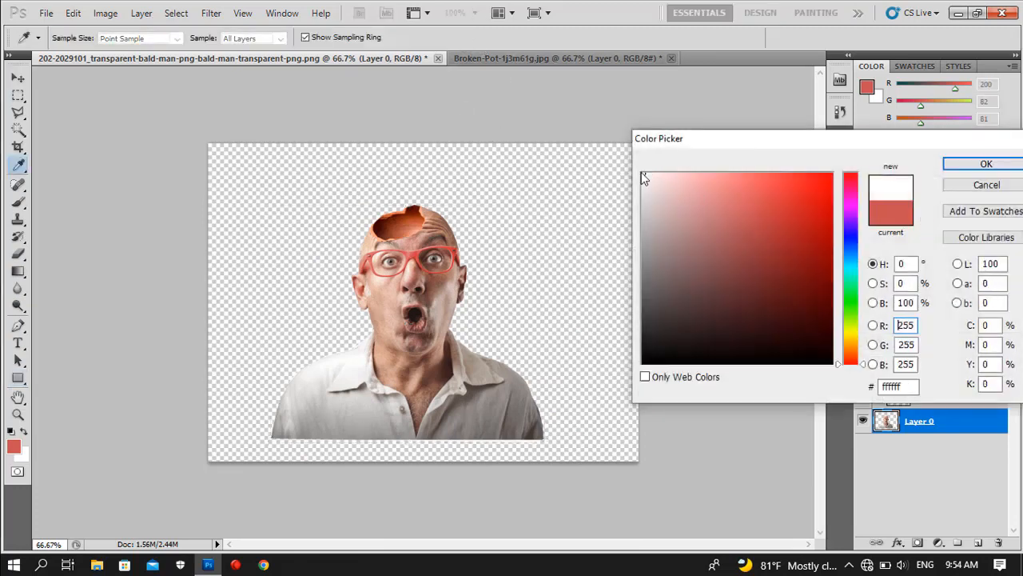
left_click(986, 163)
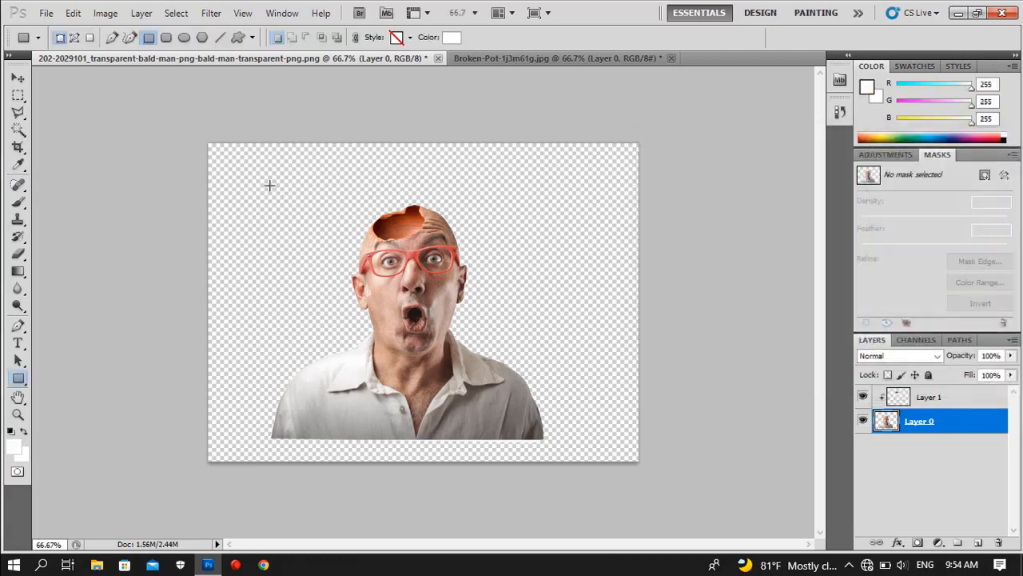
left_click_drag(269, 185, 562, 442)
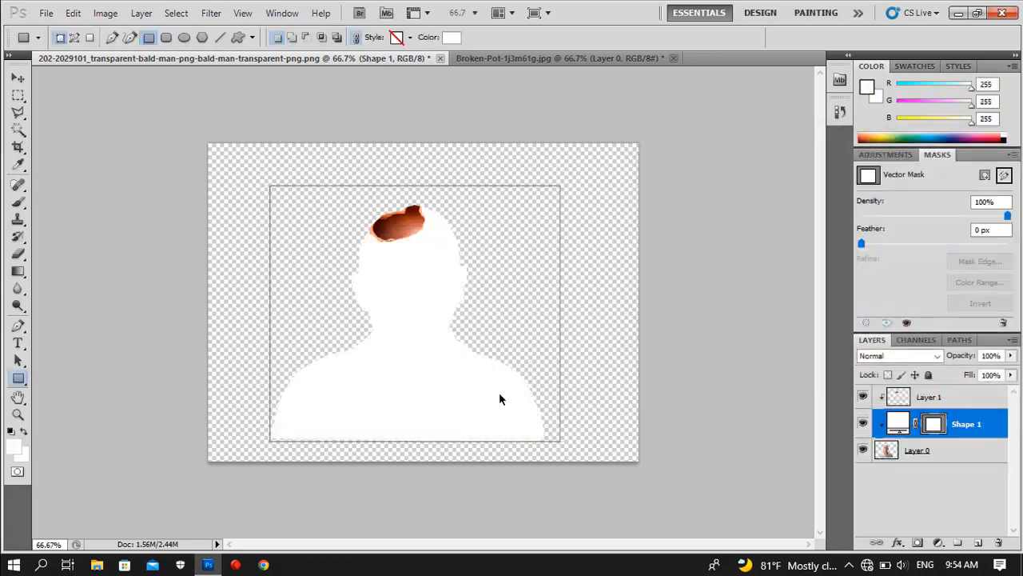
key("ctrl+z")
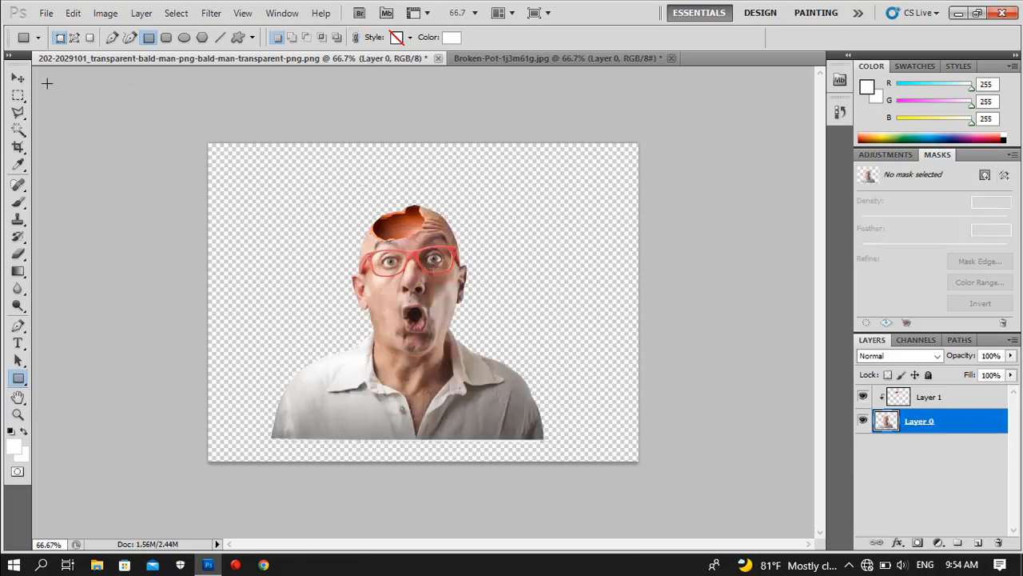
left_click(17, 78)
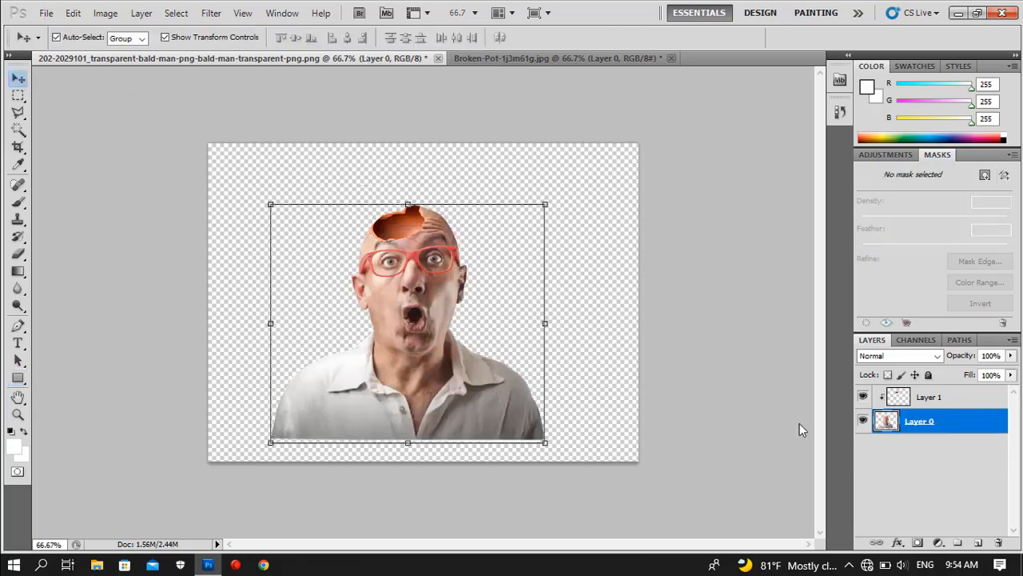
- Convert the man's layer and the clipped pot layer together into one smart object
left_click(934, 398, "shift")
right_click(934, 397)
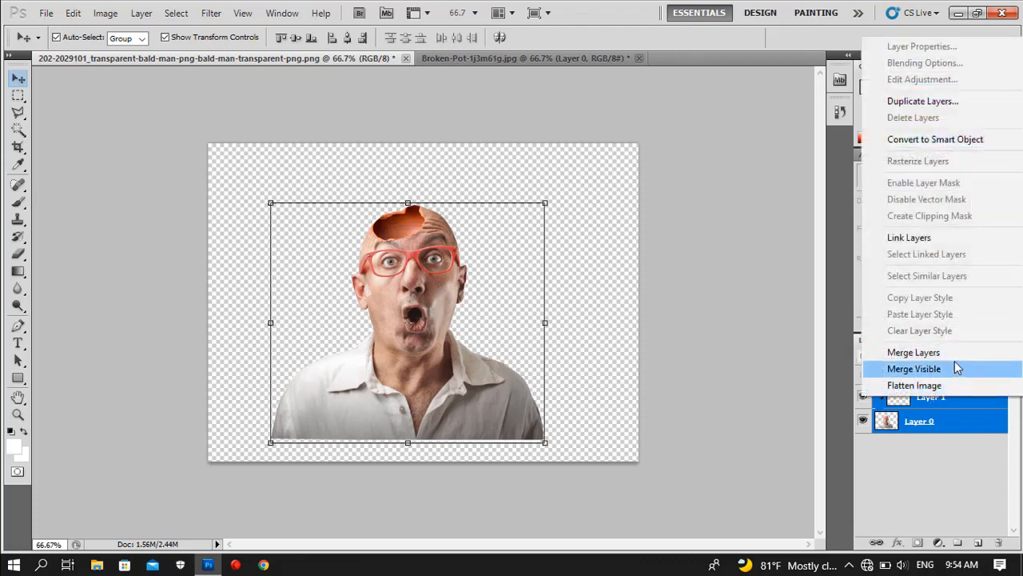
left_click(934, 139)
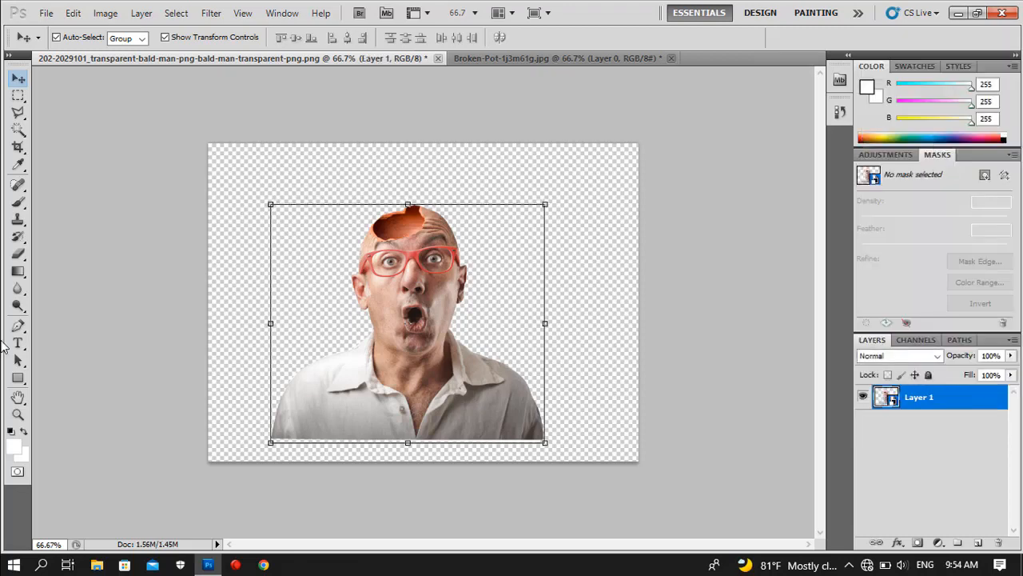
- Draw a white rectangle over the man's figure and move its layer beneath the smart object as a backdrop
left_click(17, 379)
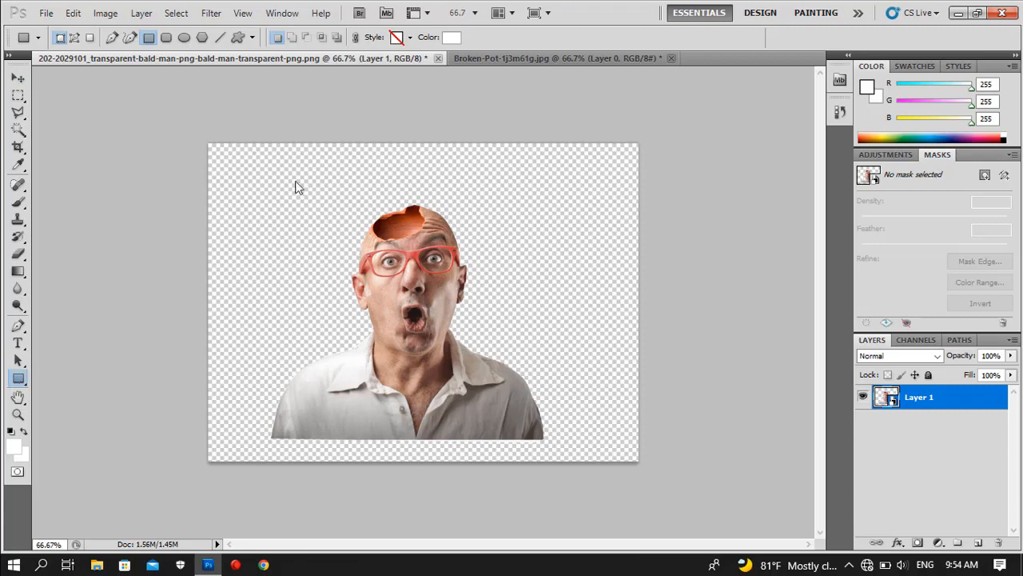
left_click_drag(266, 163, 578, 436)
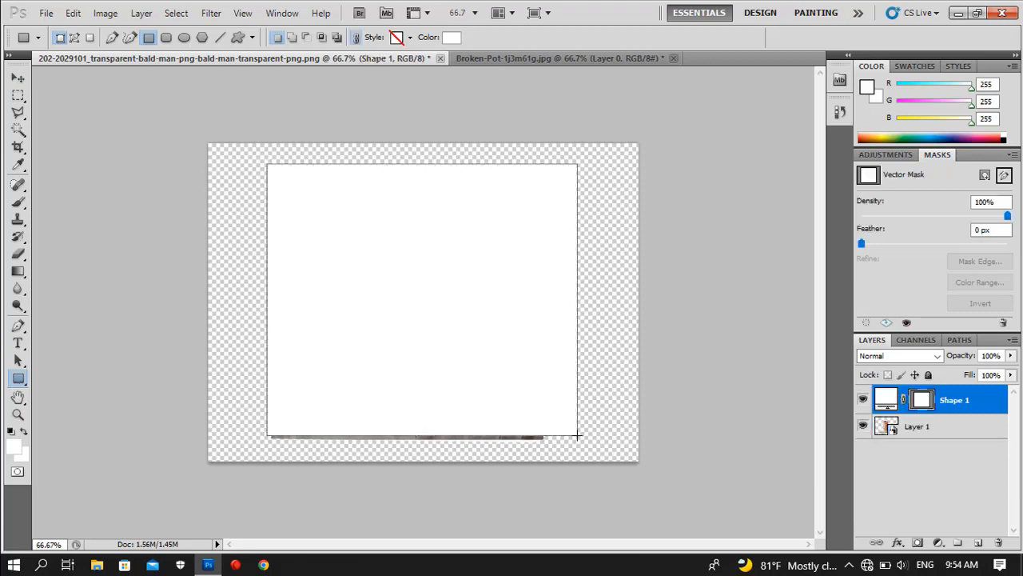
left_click(18, 77)
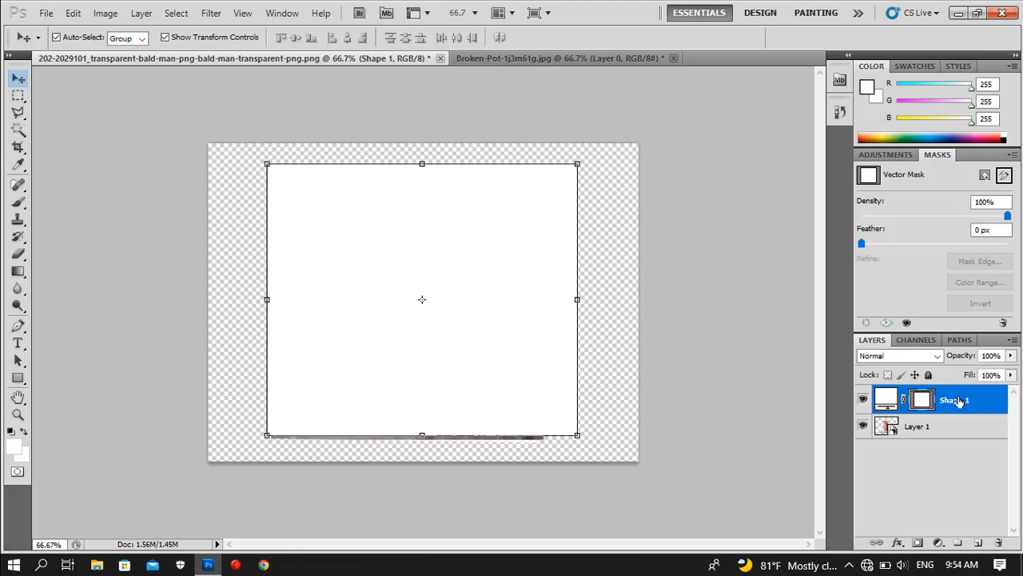
left_click_drag(959, 401, 960, 440)
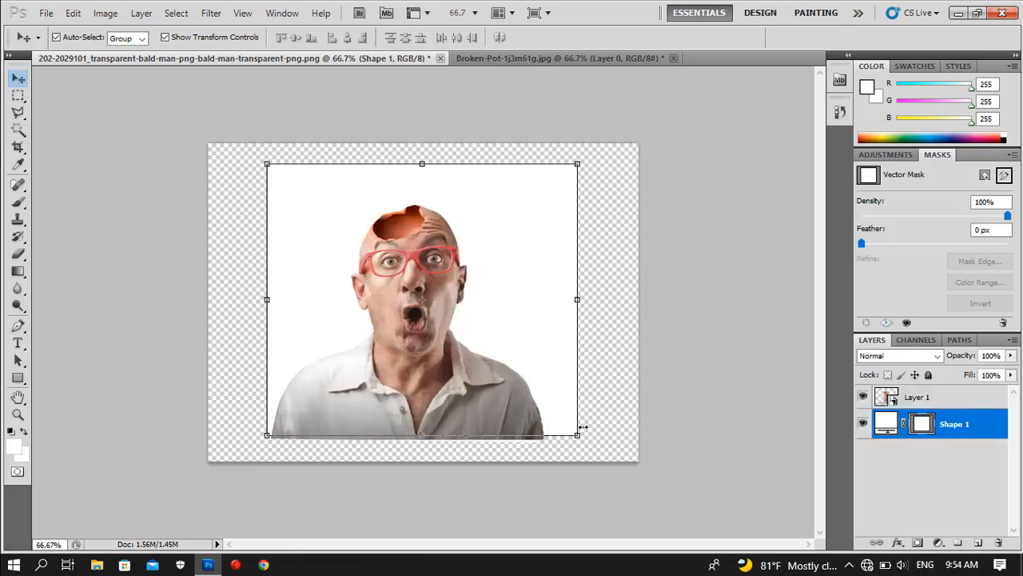
- Narrow the white backdrop to about 94% of its width, extend its bottom below the shirt, lower its top edge and apply the transform
left_click_drag(583, 438, 563, 443)
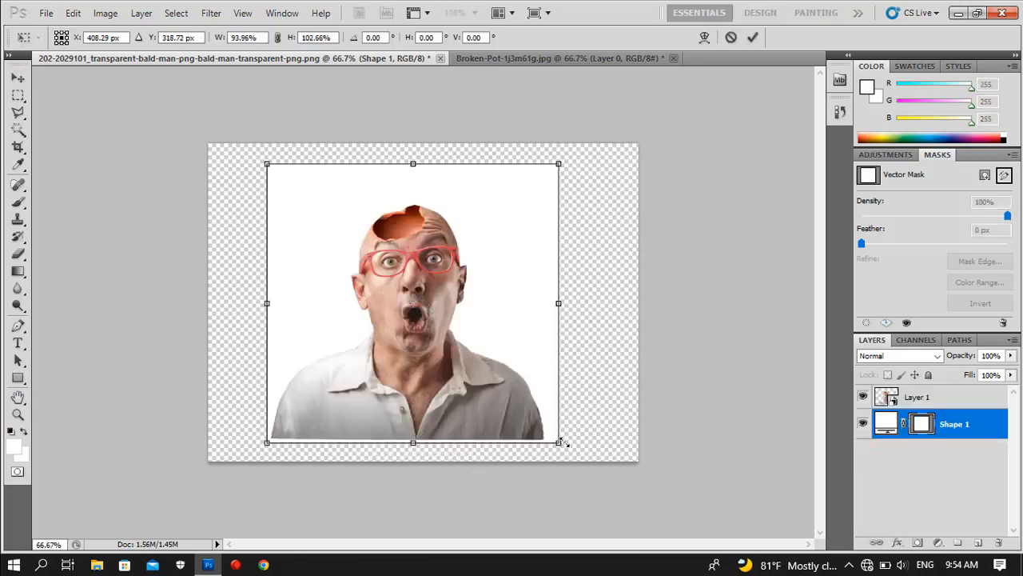
left_click_drag(414, 165, 420, 187)
left_click(752, 40)
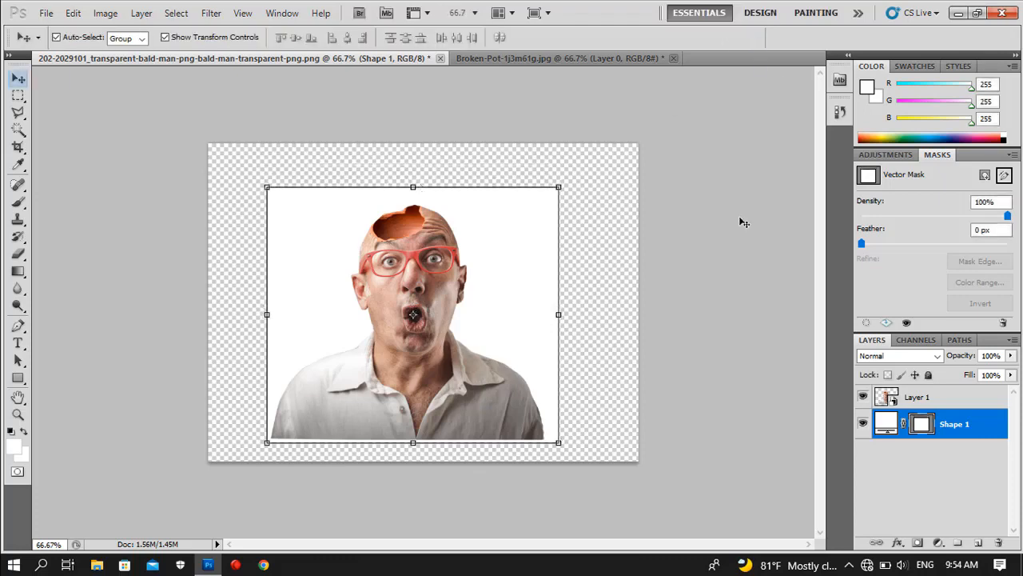
- Crop the image to the edges of the white backdrop, removing the surrounding transparent area
key("ctrl+plus")
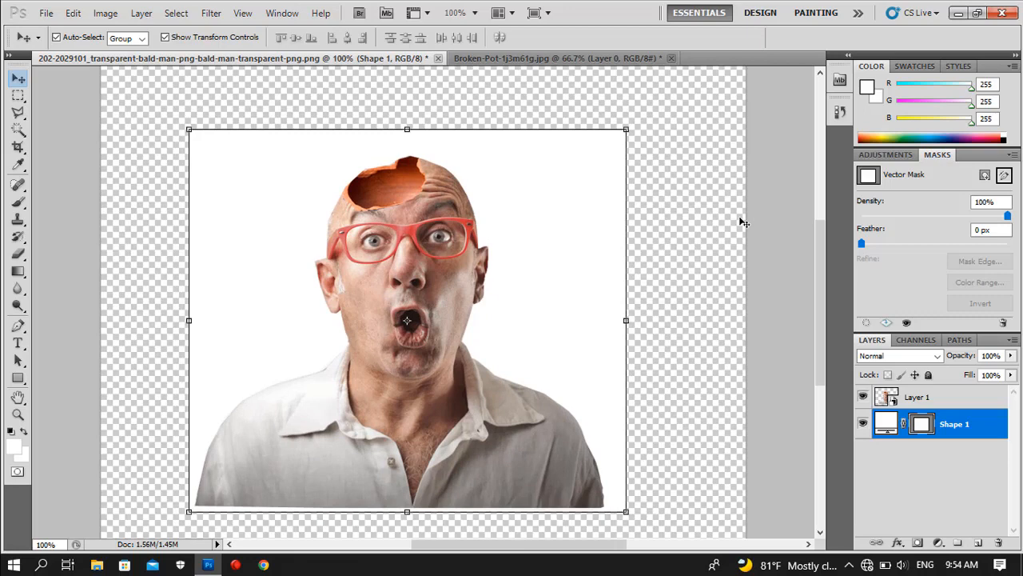
left_click(17, 146)
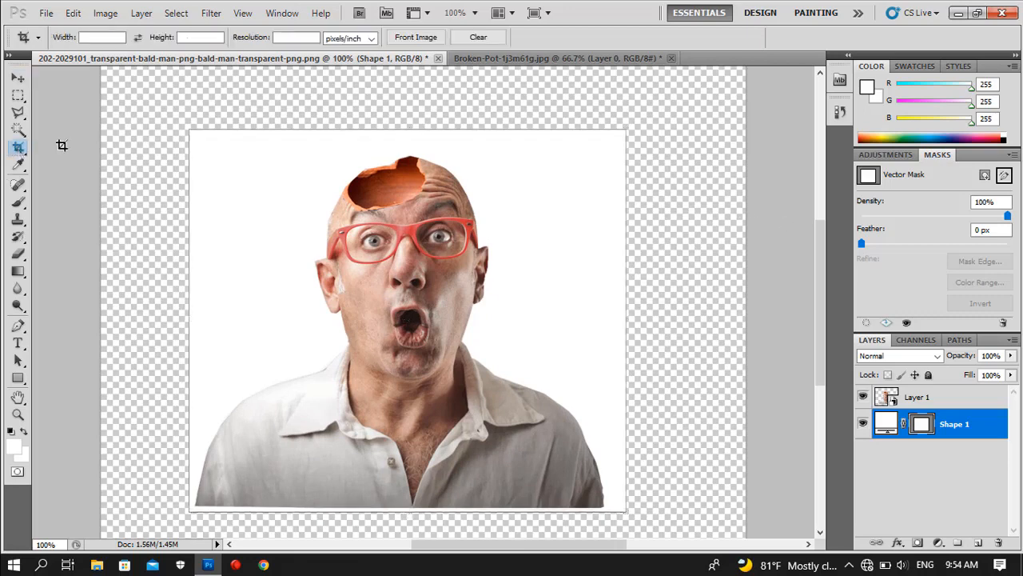
left_click_drag(189, 128, 626, 448)
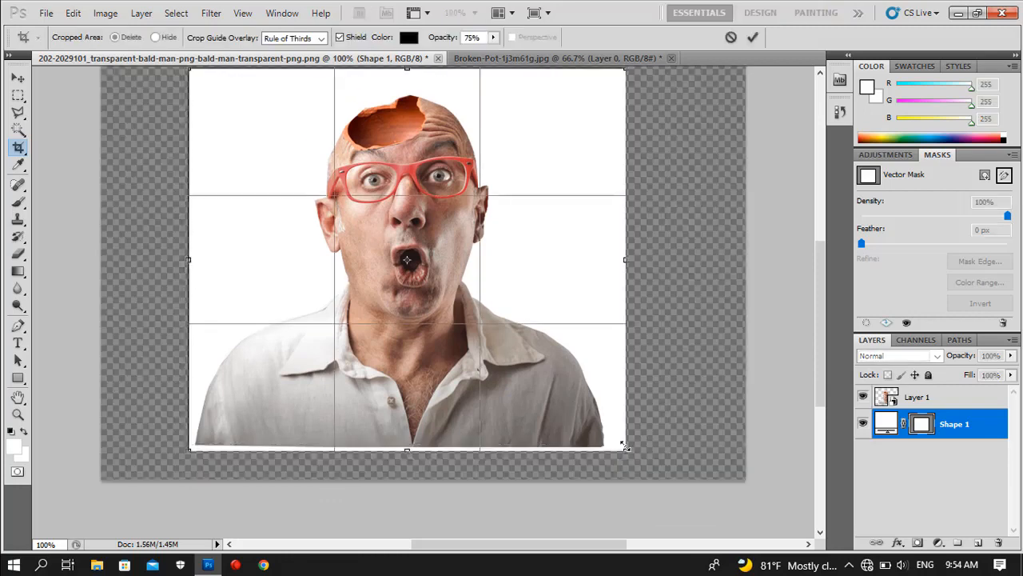
key("Return")
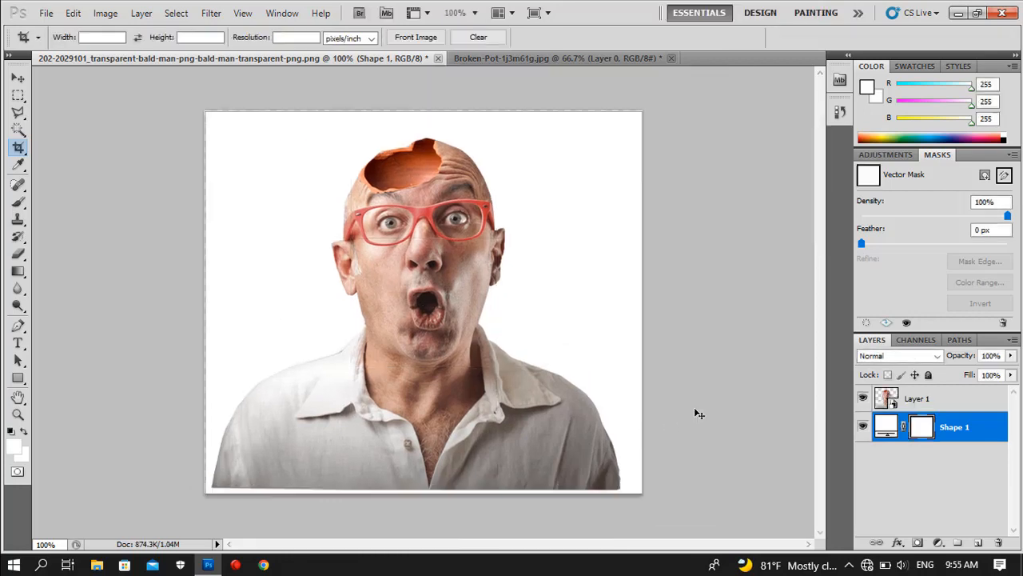
key("ctrl+plus")
key("ctrl+minus")
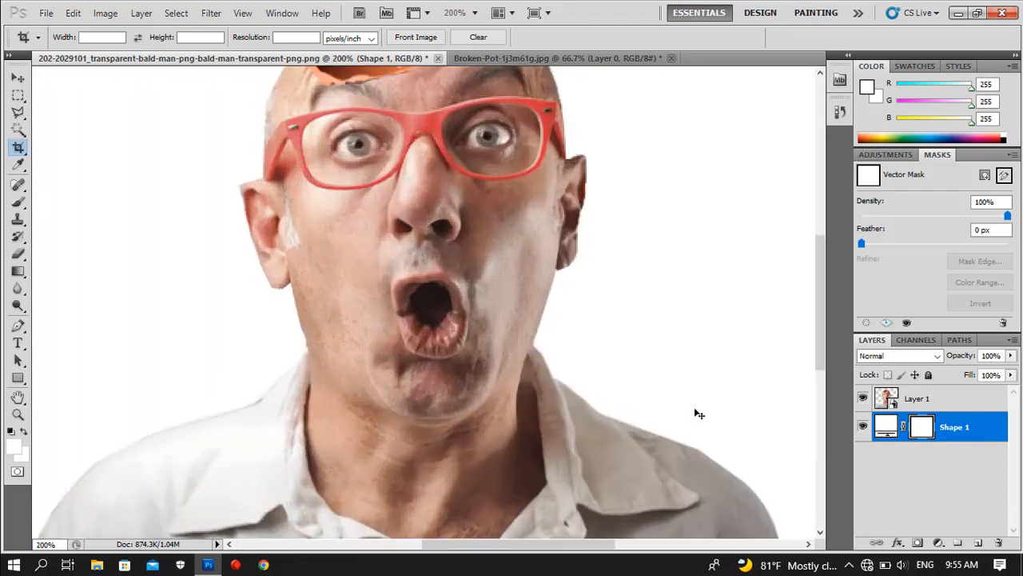